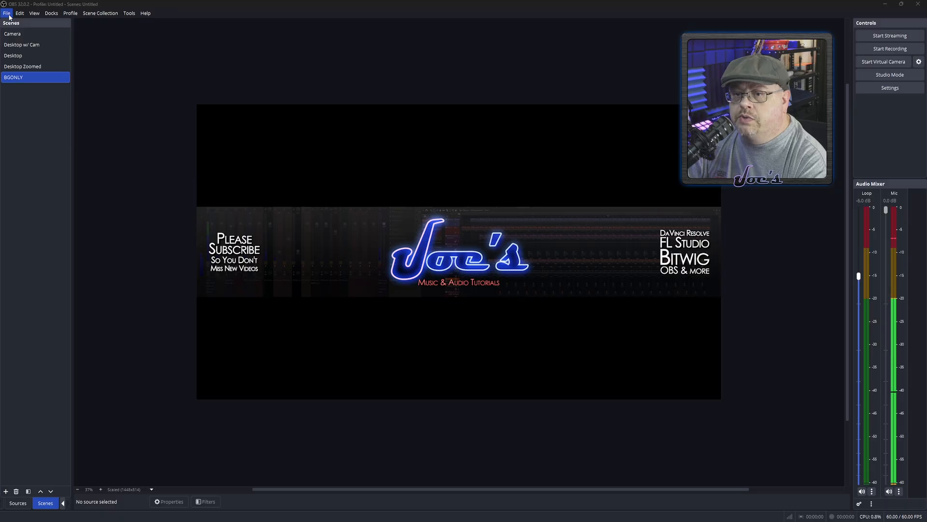
Open the program settings and bring up the audio settings
click(8, 13)
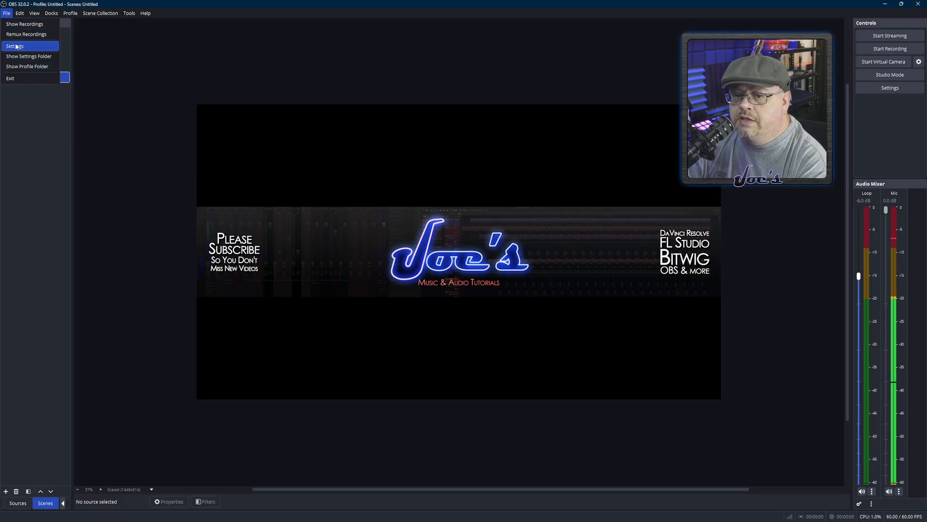
click(383, 15)
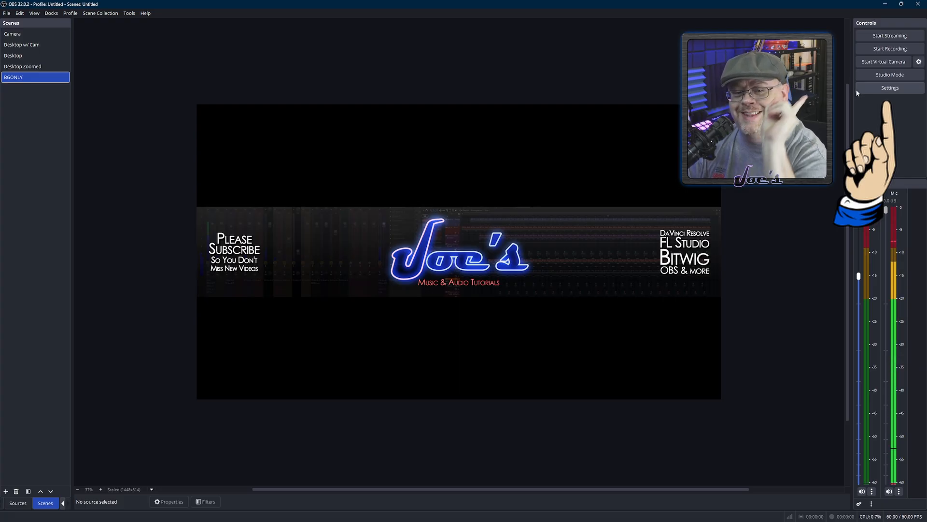
click(893, 89)
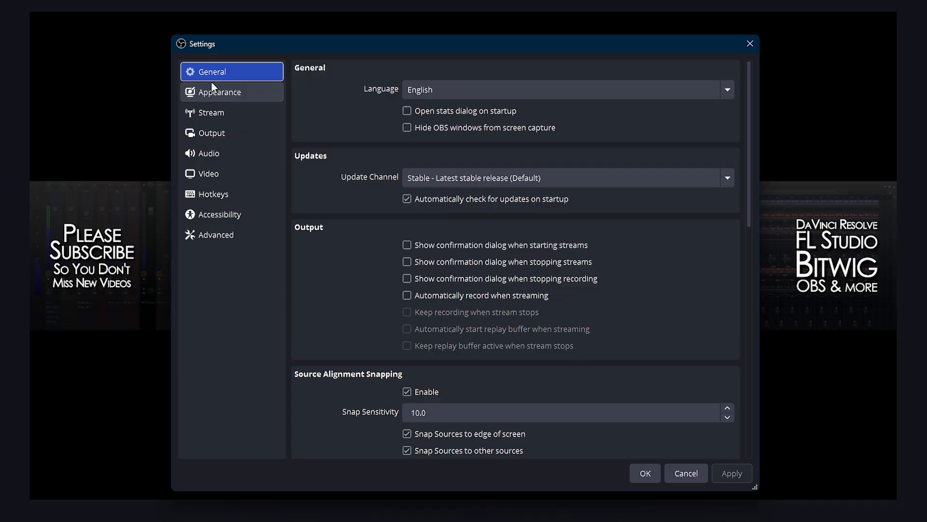
click(204, 153)
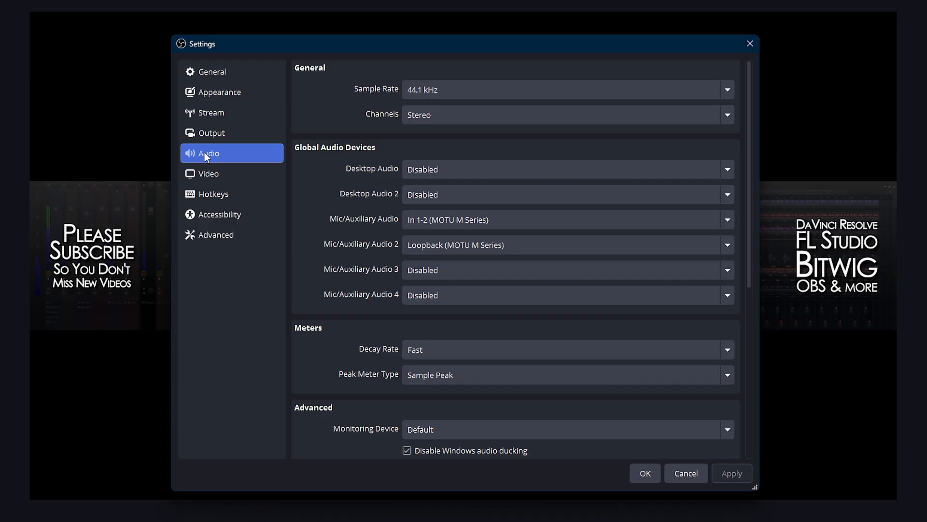
click(205, 134)
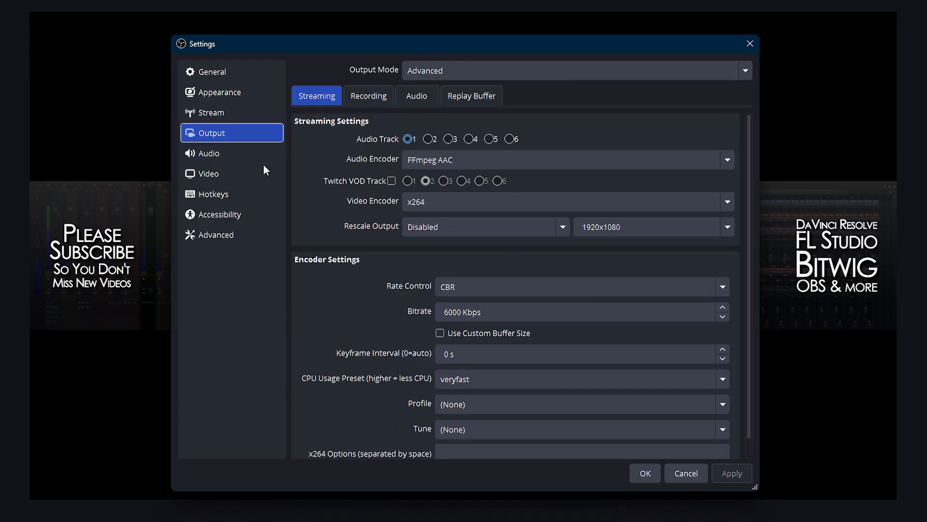
click(213, 160)
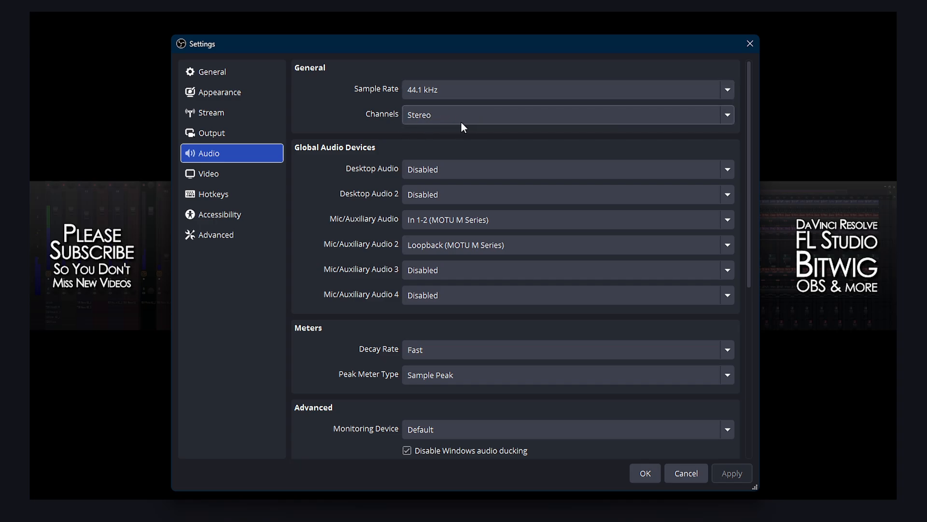
Examine the global audio device assignments, the available Desktop Audio devices, and the meter, monitoring and hotkey options
scroll(319, 179, down, 3)
scroll(319, 179, up, 1)
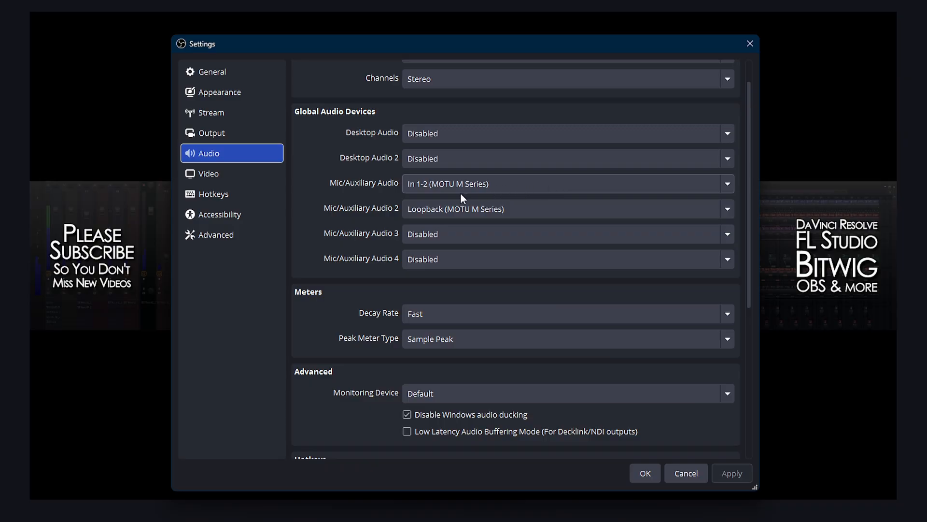
click(441, 136)
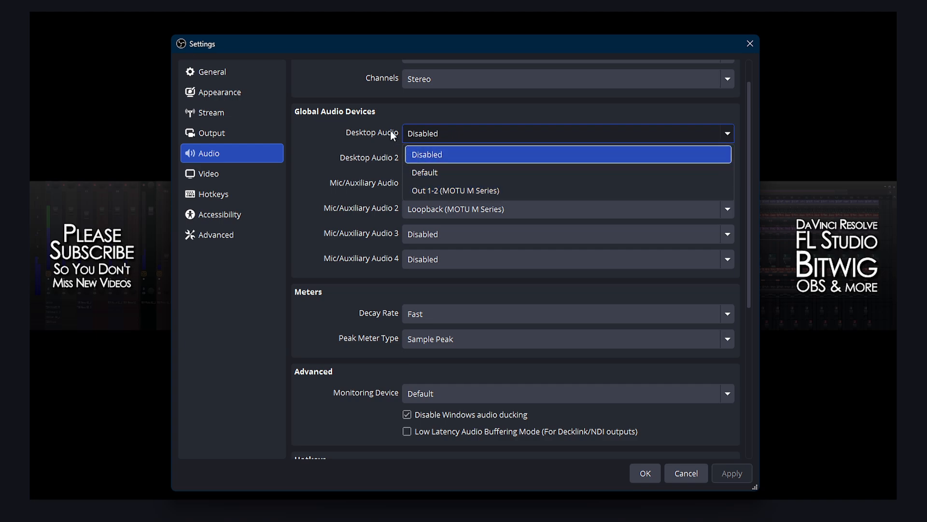
click(391, 112)
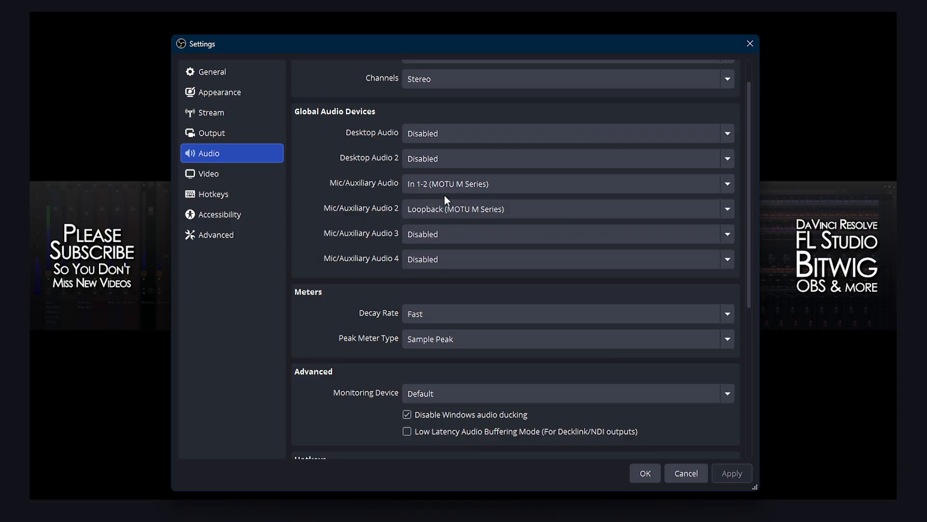
click(438, 139)
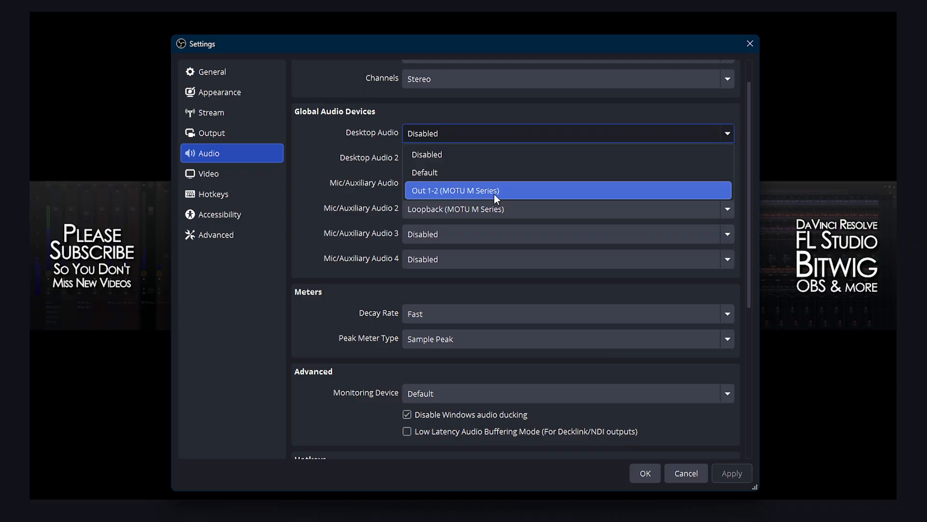
click(308, 162)
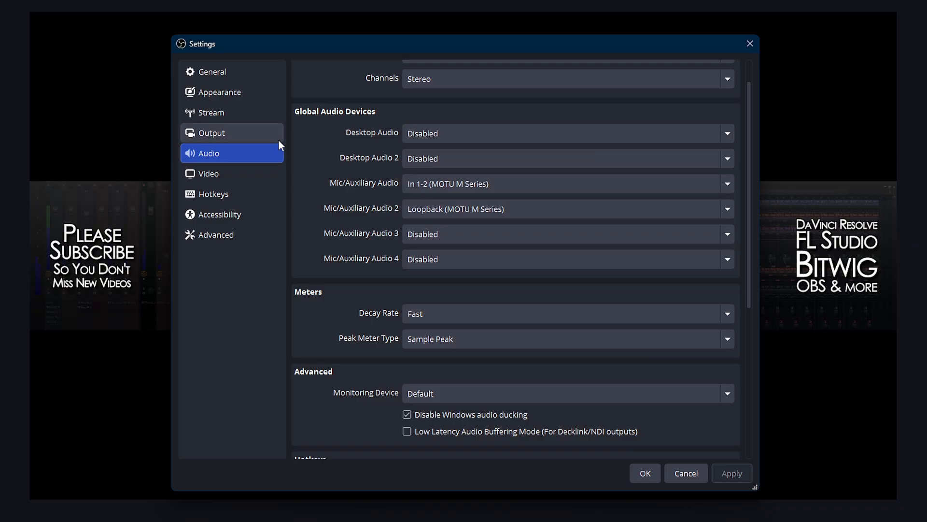
scroll(318, 169, down, 5)
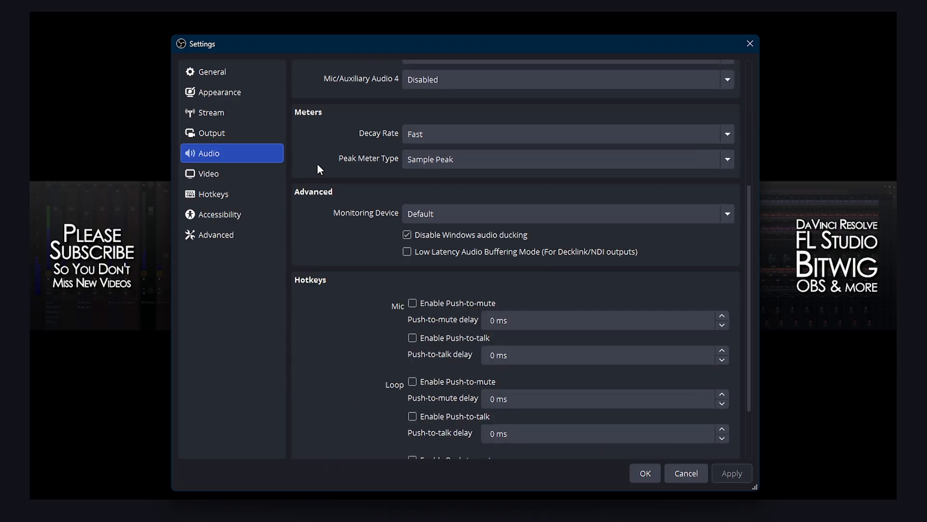
scroll(349, 261, up, 5)
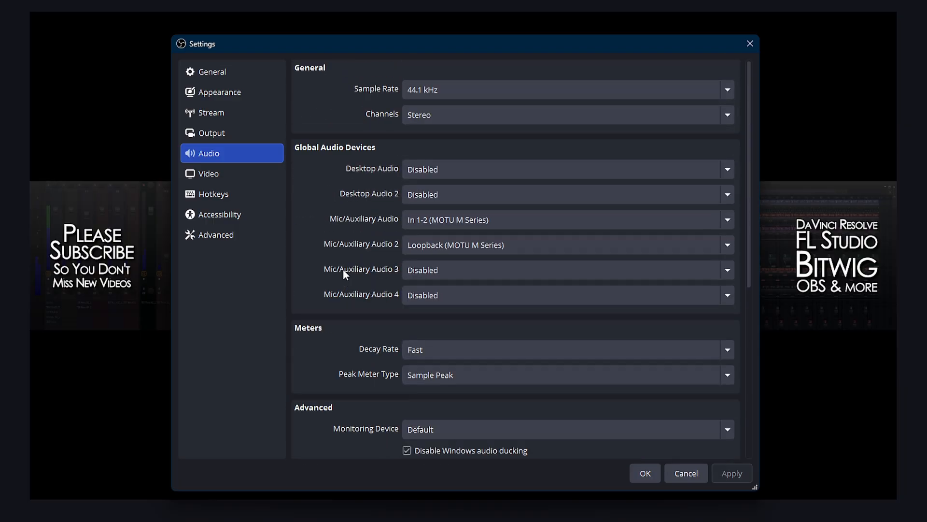
scroll(329, 367, down, 2)
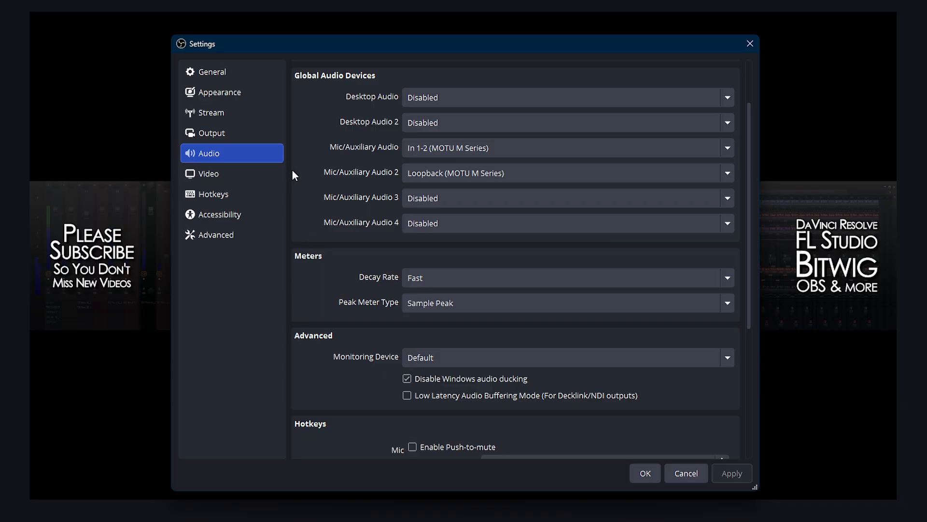
scroll(316, 166, up, 2)
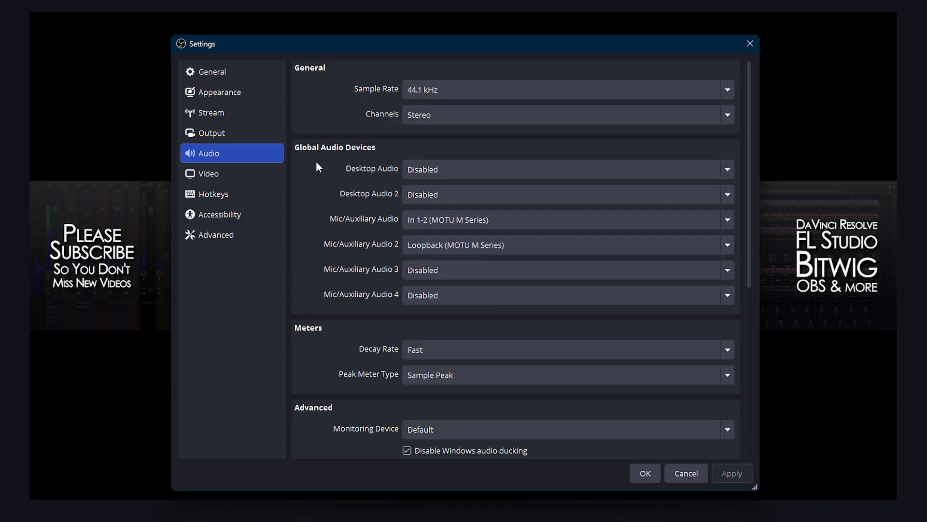
Review the video resolution and frame rate, plus the Color Space and Color Range choices in the advanced settings
click(222, 173)
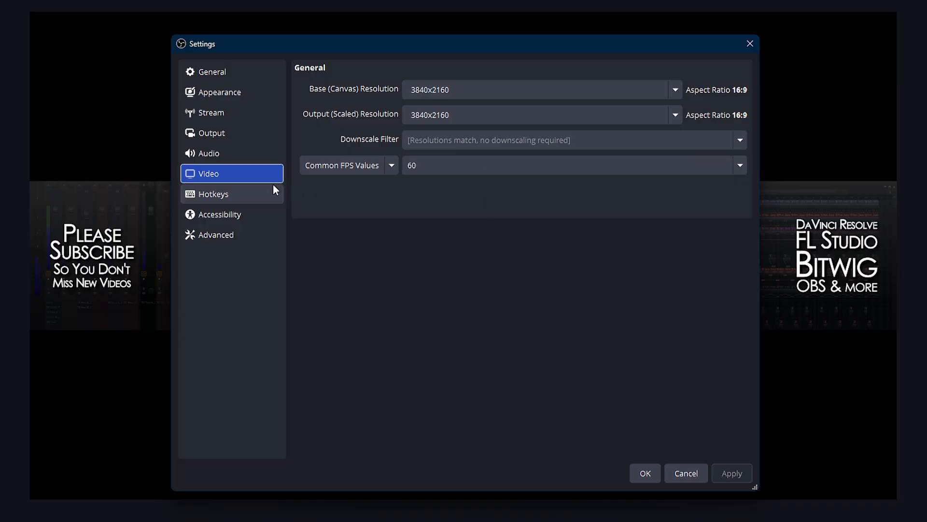
click(202, 235)
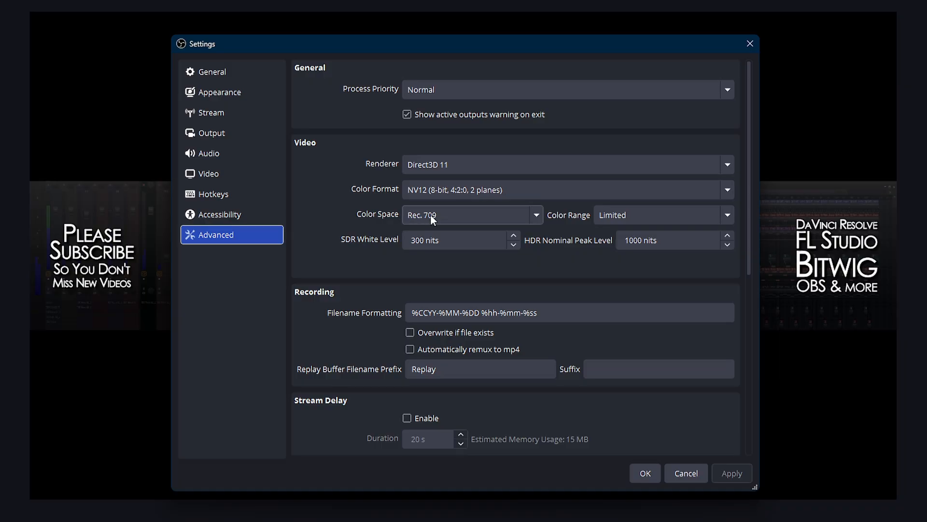
click(473, 215)
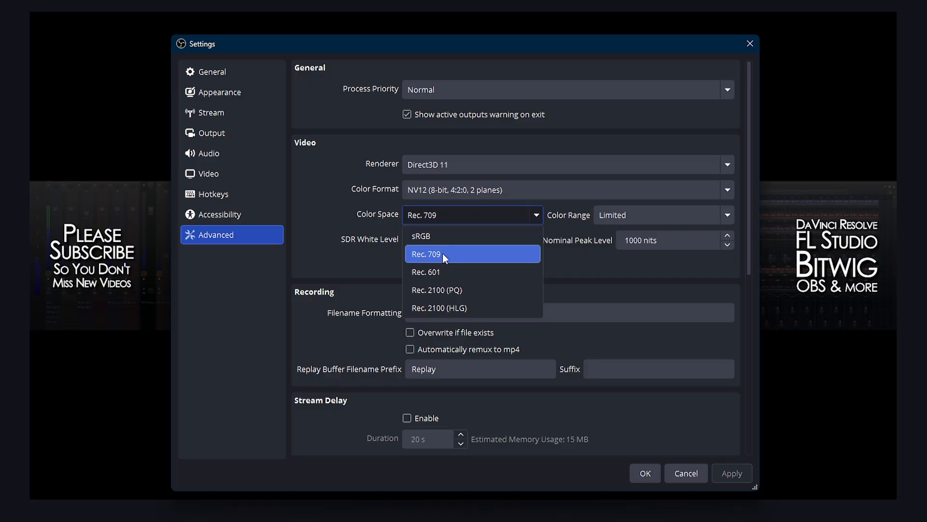
click(318, 206)
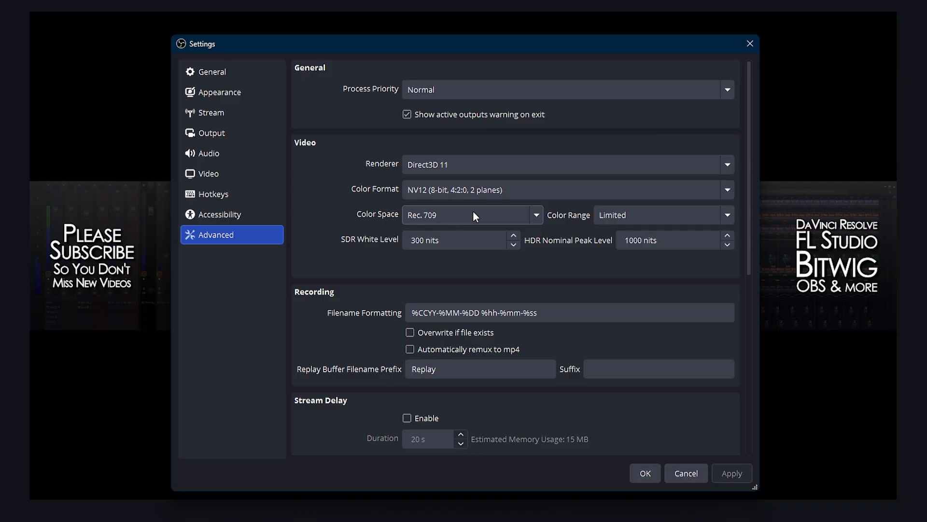
click(625, 216)
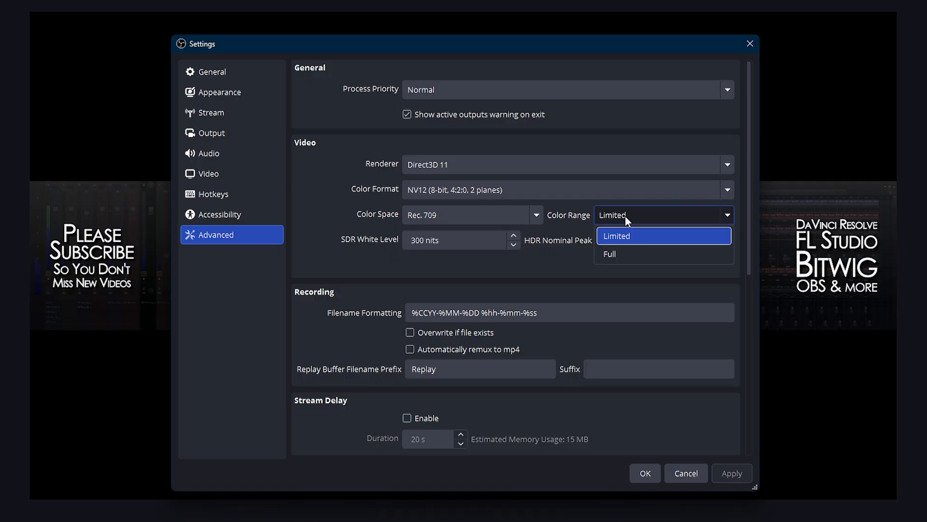
click(625, 215)
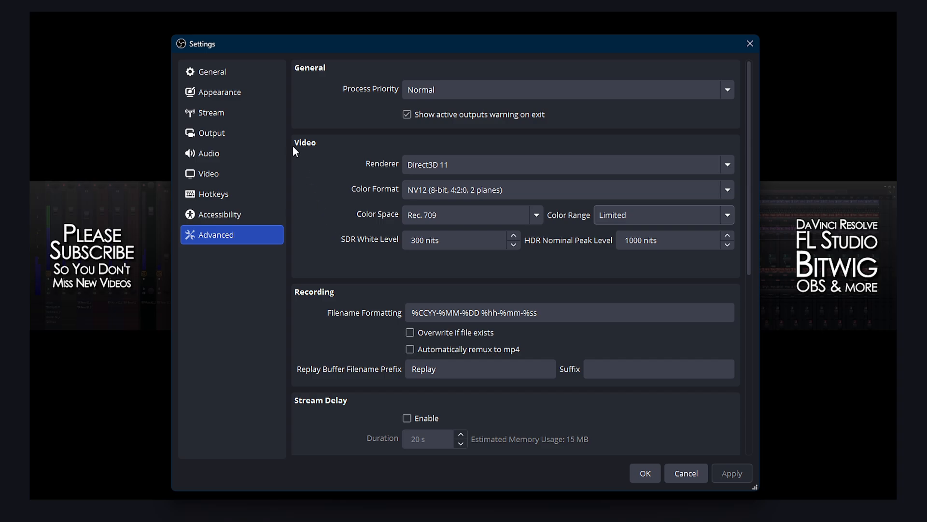
In the recording output settings, switch the recording format to MPEG-4 (.mp4) and back to Hybrid MP4 (.mp4)
click(217, 132)
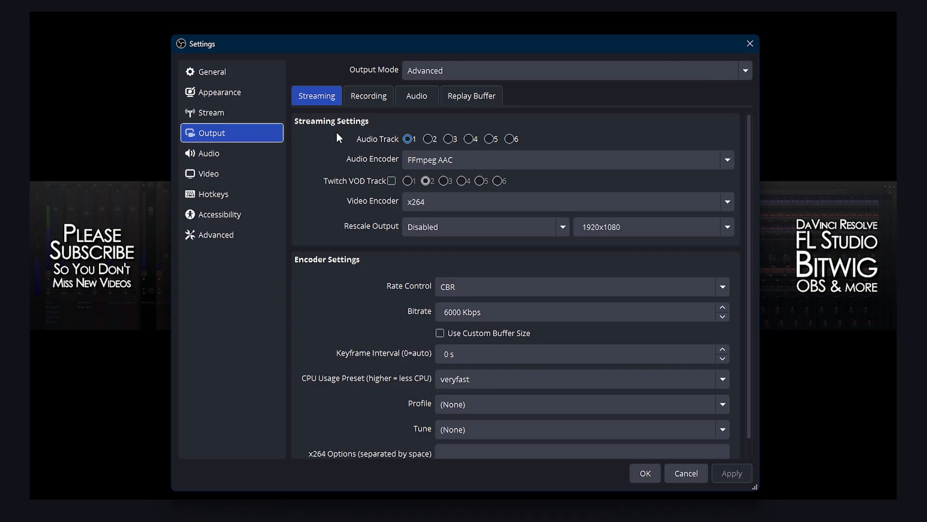
click(372, 97)
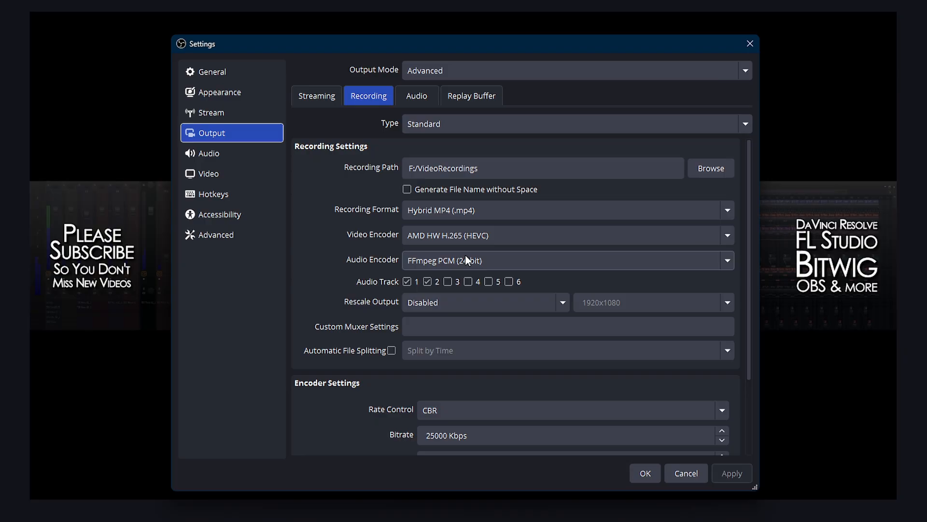
click(481, 213)
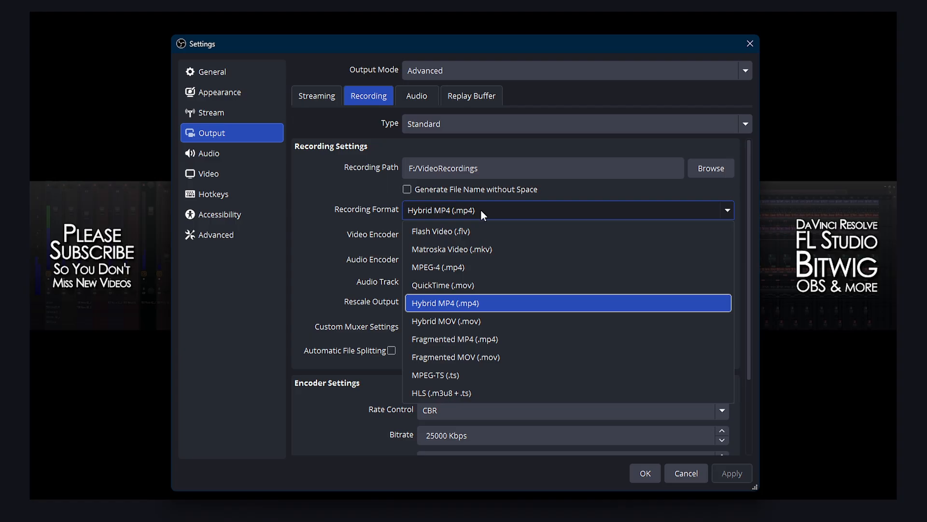
click(455, 268)
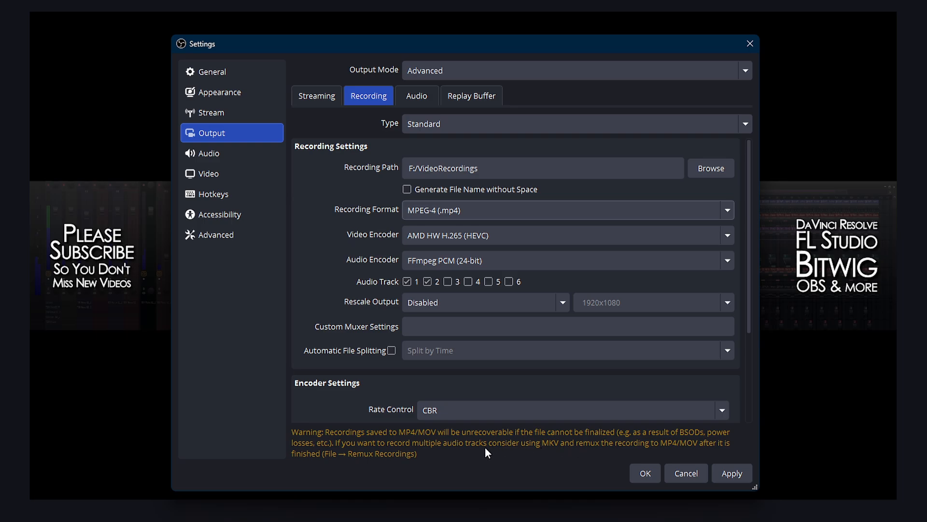
click(461, 217)
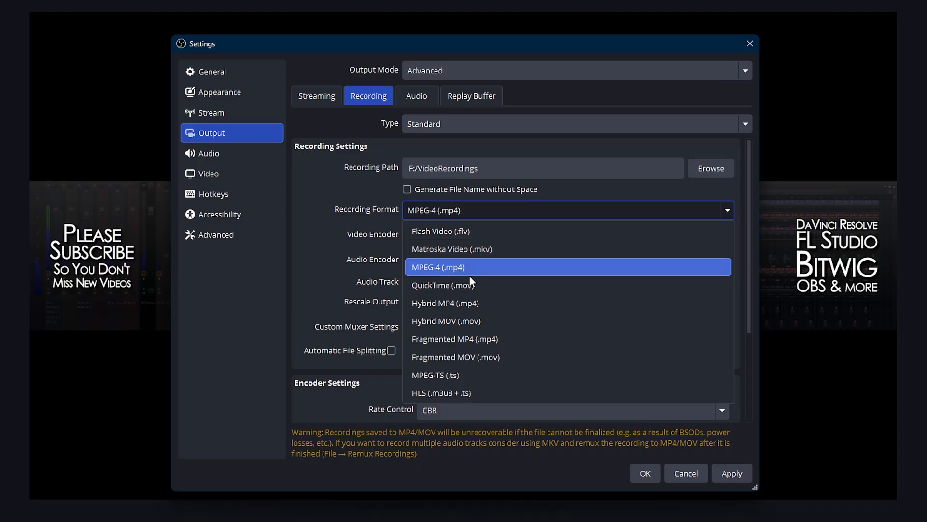
click(454, 302)
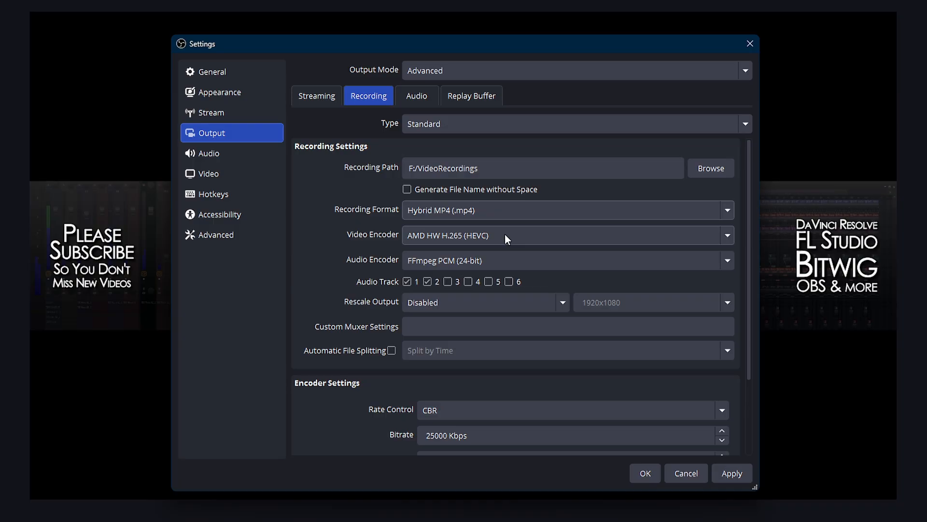
Examine the recording's video encoder and audio encoder choices and the bitrate settings of the output audio tracks
click(523, 232)
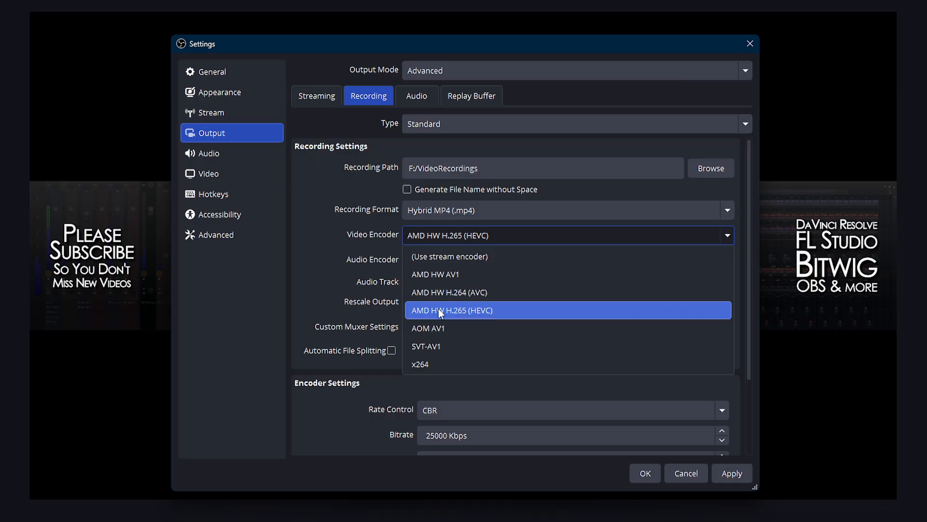
click(304, 284)
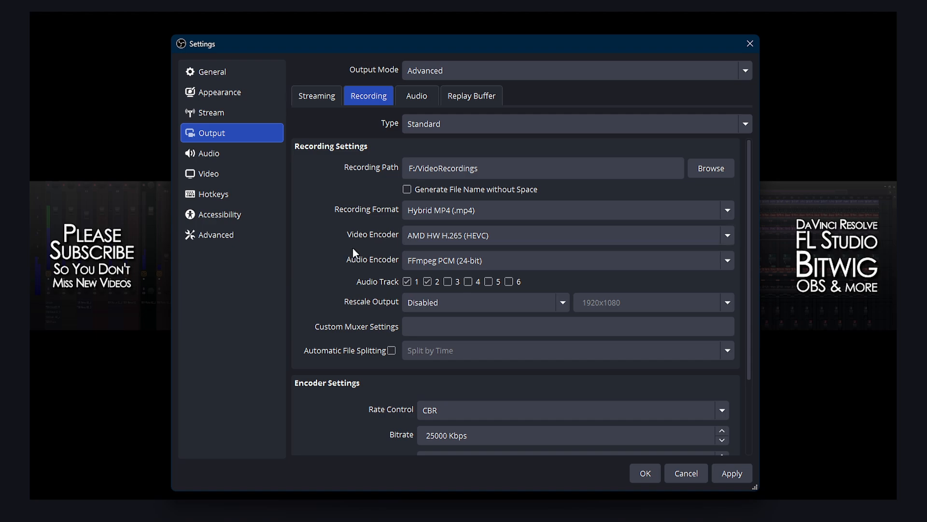
click(512, 263)
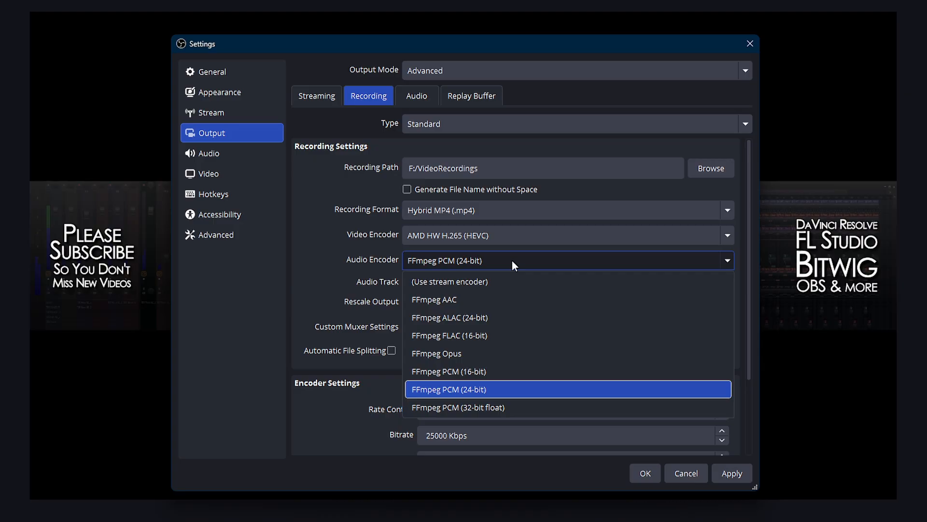
click(308, 279)
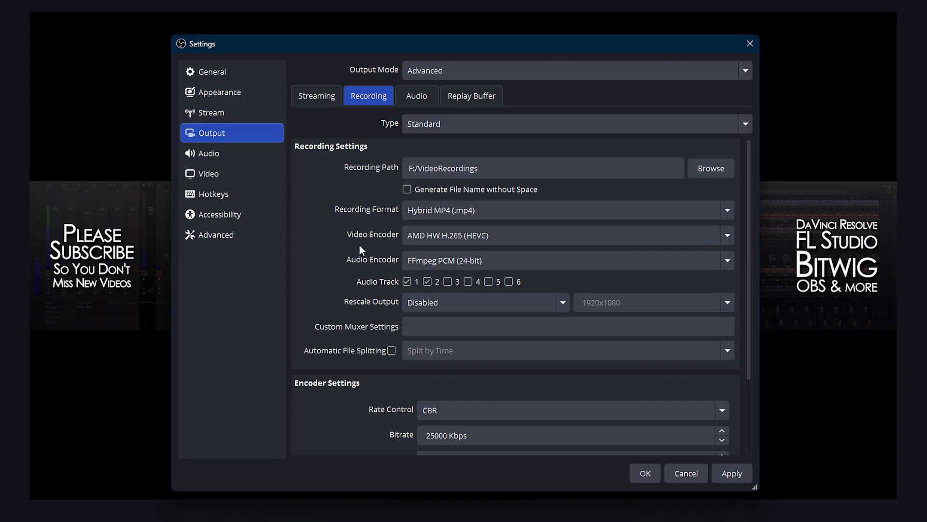
click(415, 96)
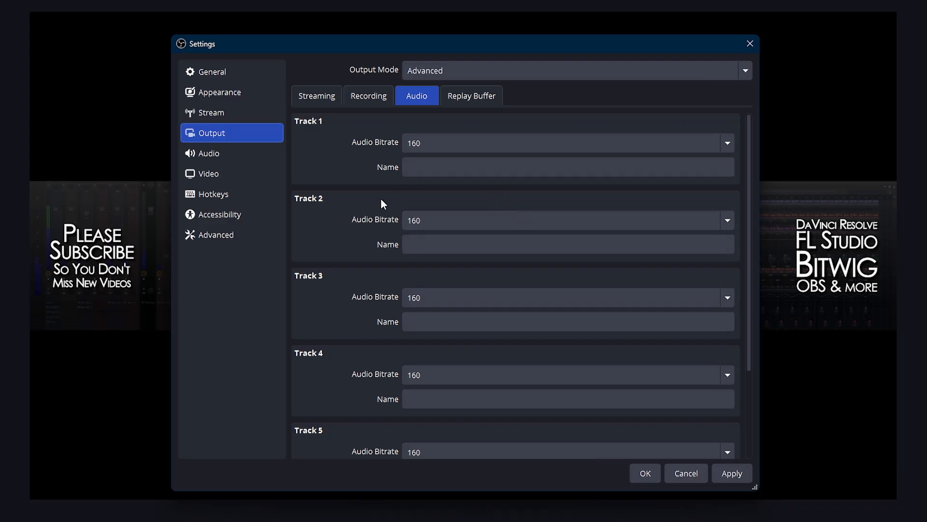
click(368, 96)
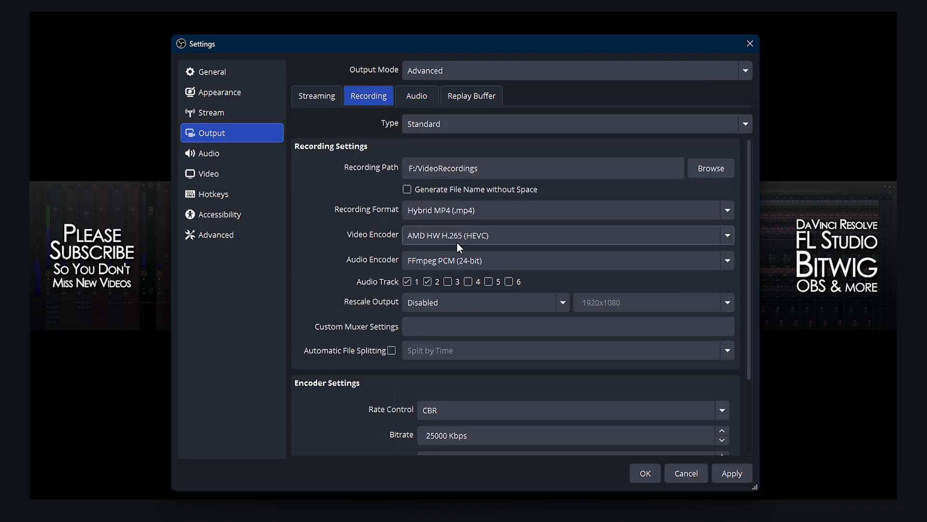
click(443, 262)
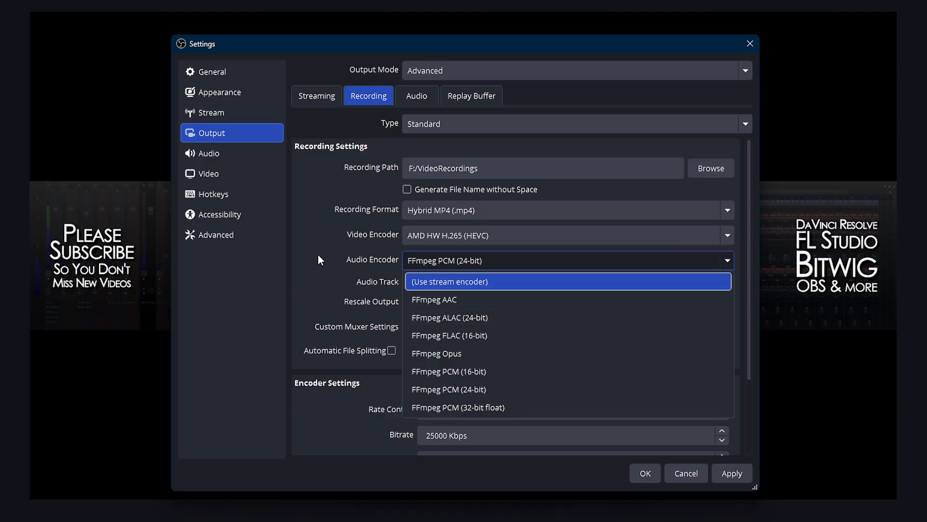
click(297, 244)
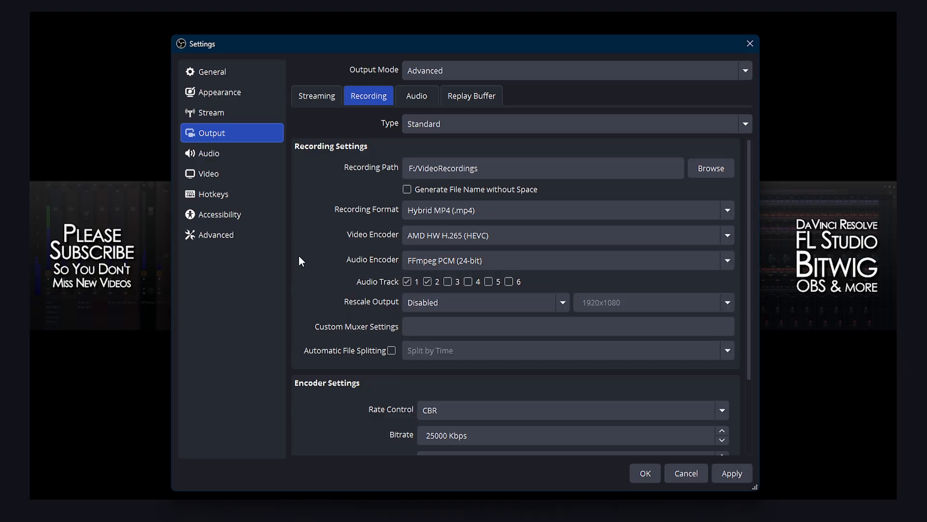
Examine the recording's encoder settings, including rate control, bitrate, keyframe interval and preset
scroll(315, 327, down, 3)
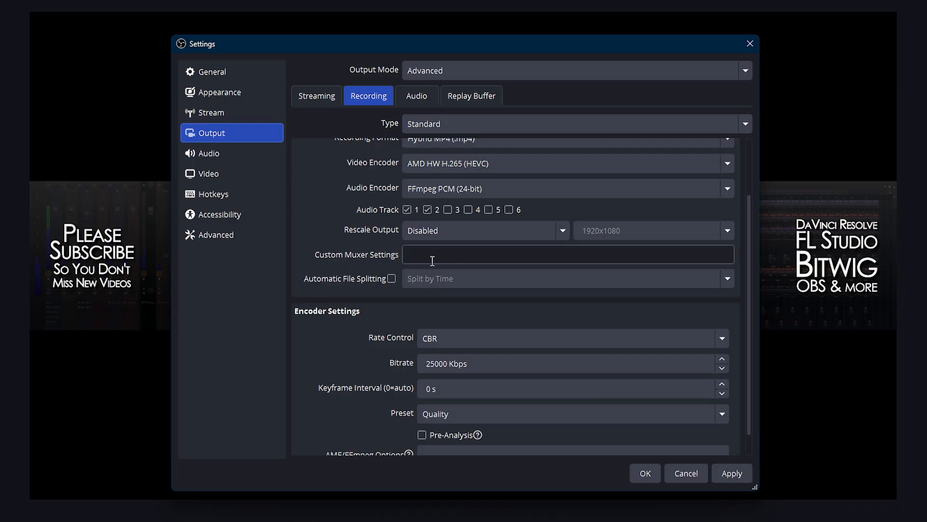
scroll(356, 320, down, 1)
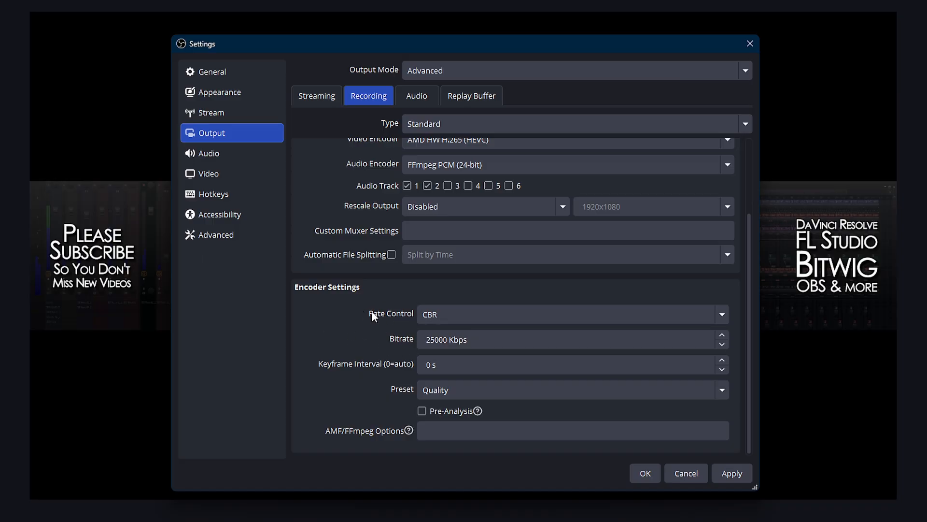
scroll(355, 355, up, 3)
scroll(355, 354, up, 1)
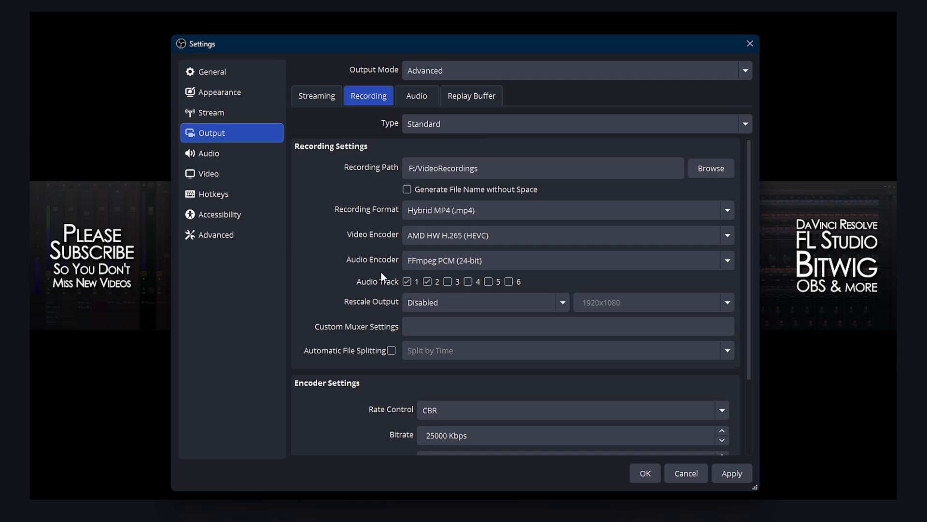
Leave the settings without saving and review the Loop and Mic volume, mono, balance and track assignments in the advanced audio properties
click(684, 474)
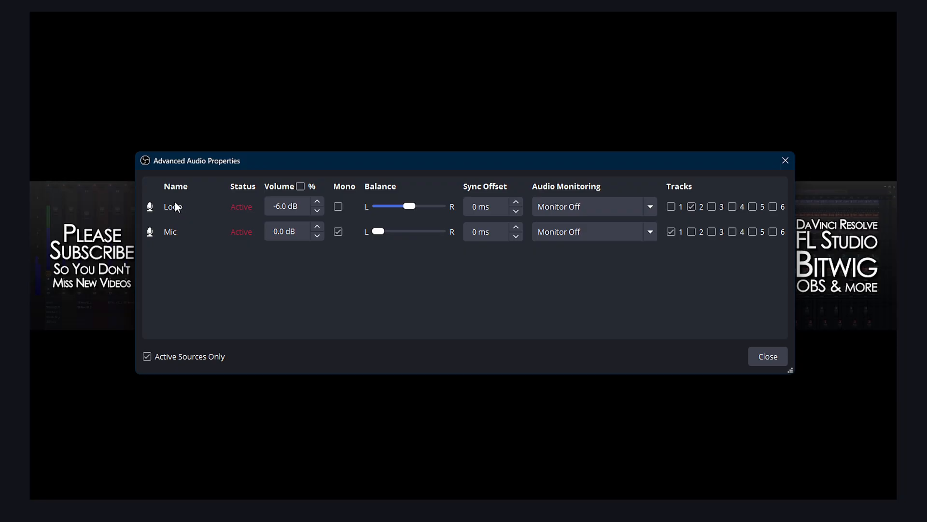
click(289, 207)
click(785, 161)
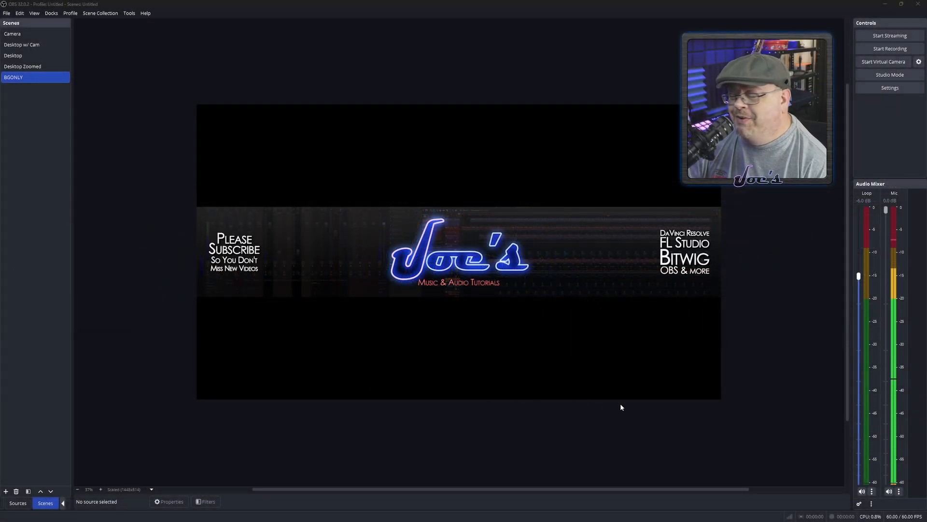
Open the Mic's audio filters and review the Noise Suppression method and the Expander parameters
click(899, 491)
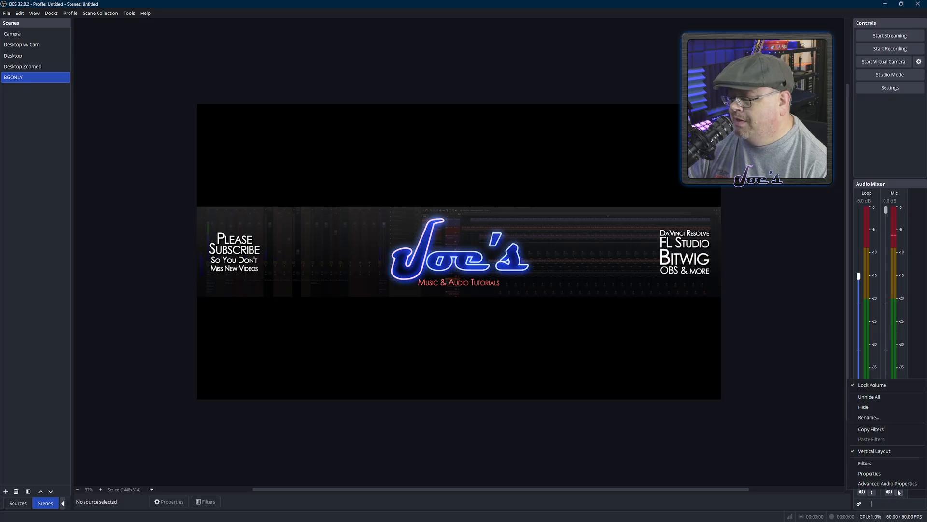
click(875, 464)
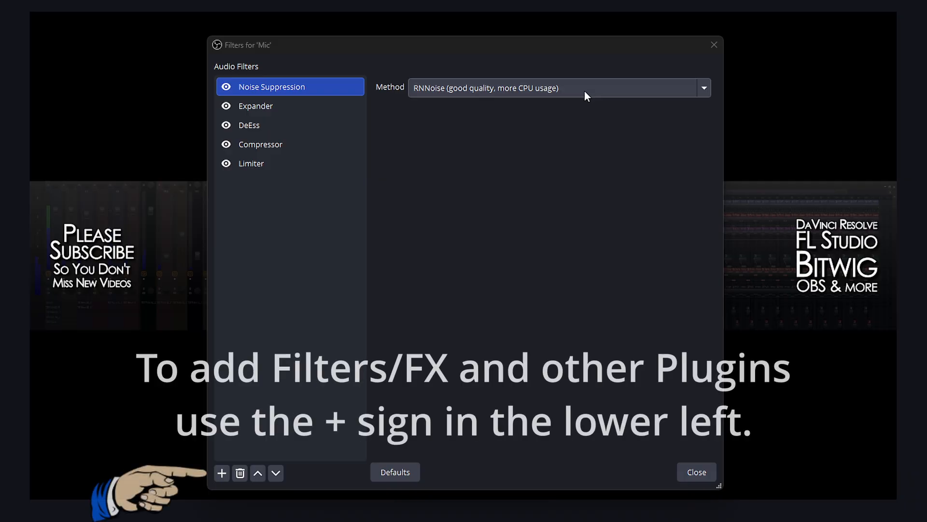
click(259, 105)
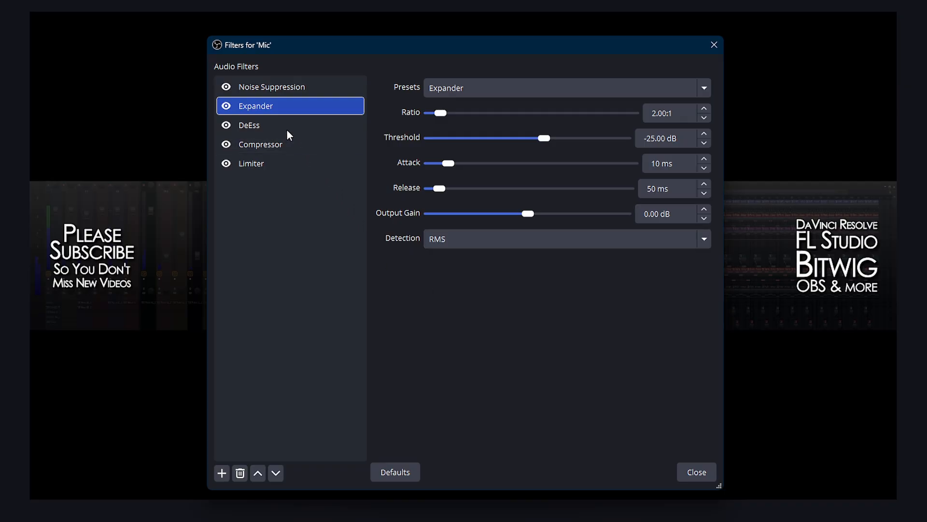
Open the DeEss filter's TDR Nova interface and examine band I, toggling its threshold processing off and back on
click(256, 128)
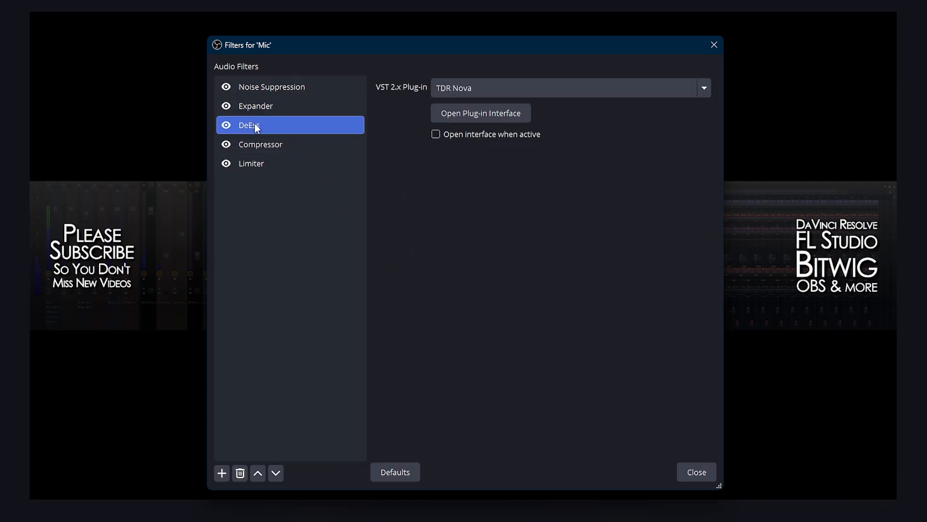
click(480, 119)
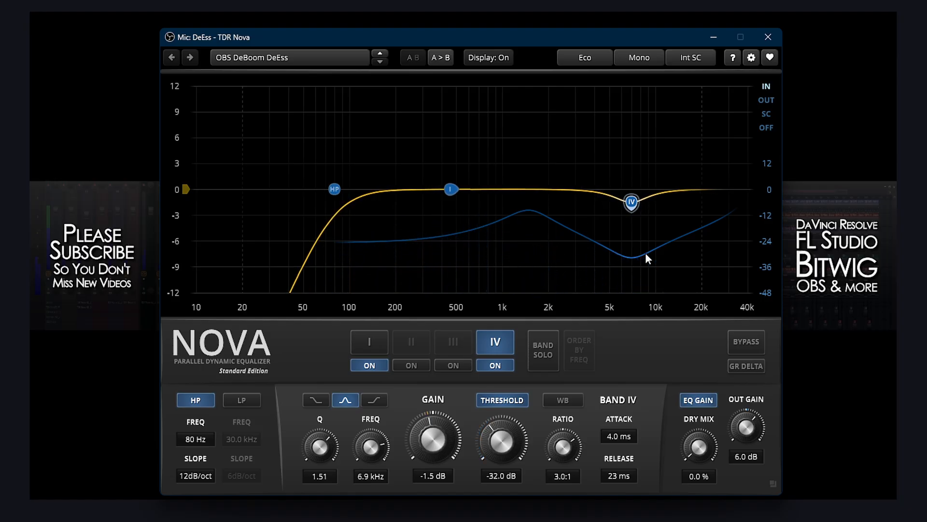
click(367, 337)
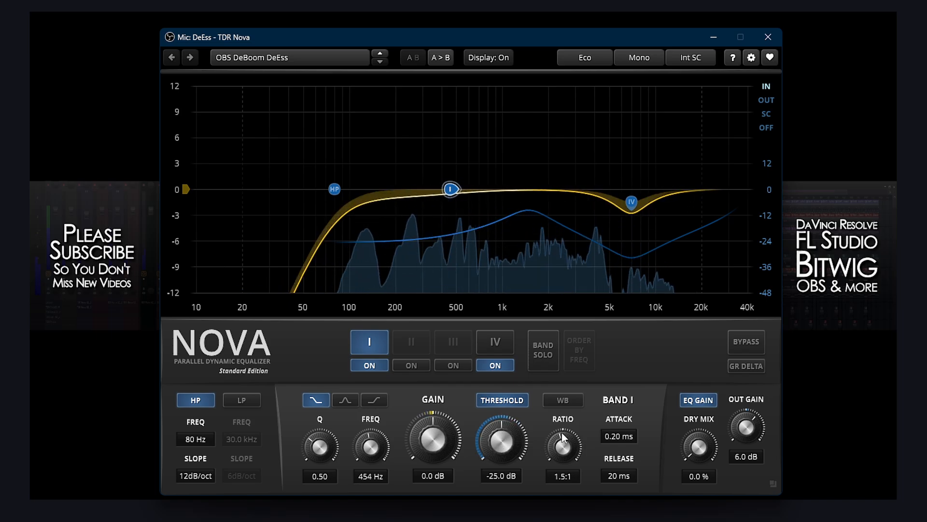
click(505, 400)
click(505, 400)
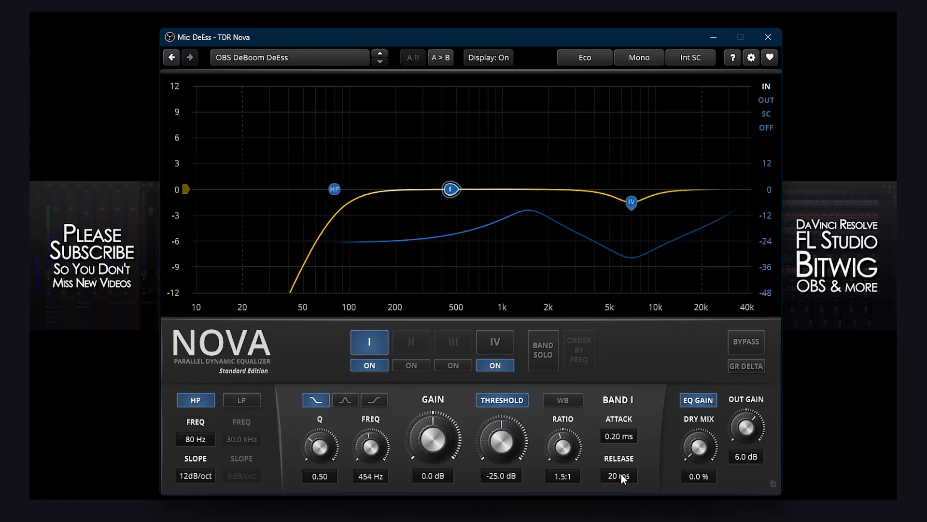
Examine band IV and the processing quality choices in TDR Nova, and close the plug-in interface
click(497, 340)
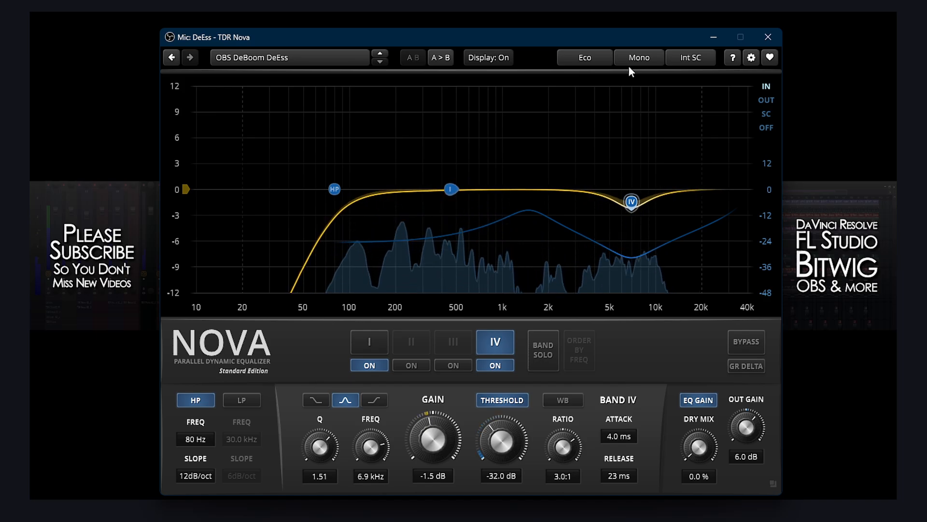
click(589, 62)
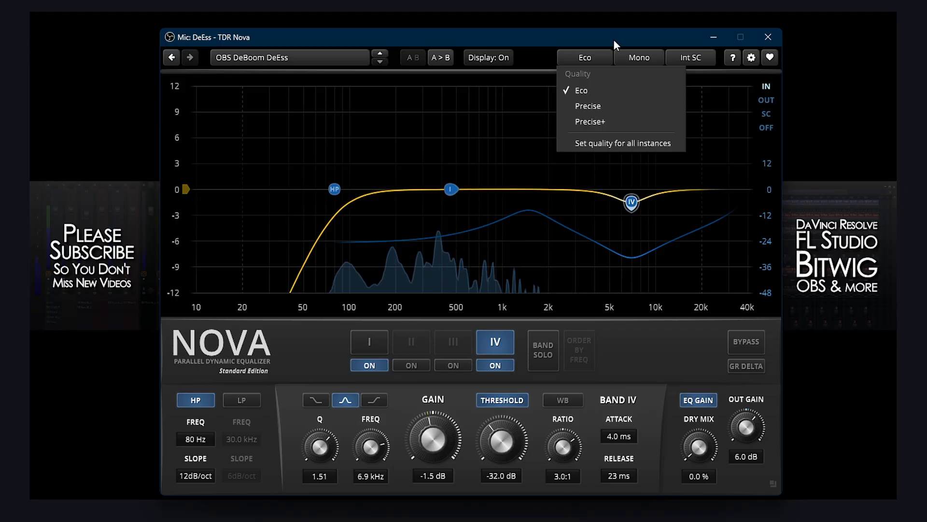
click(630, 55)
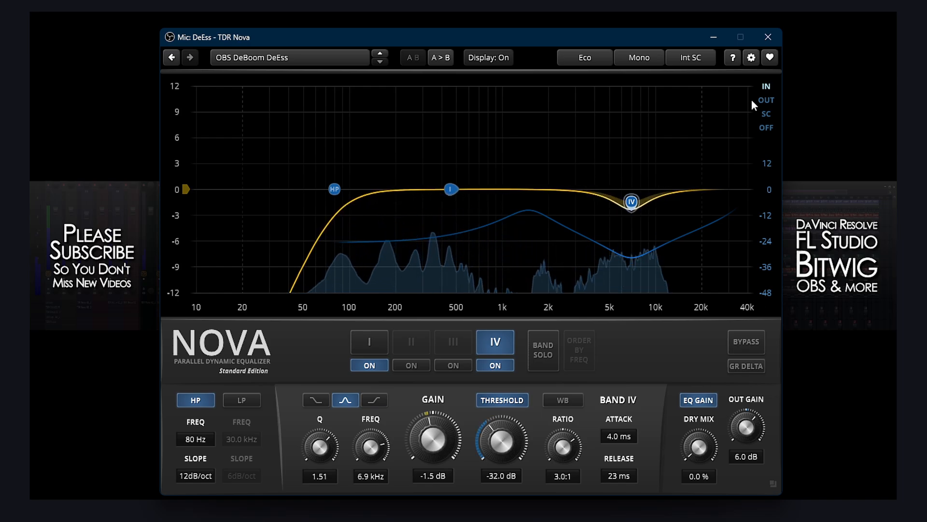
click(768, 38)
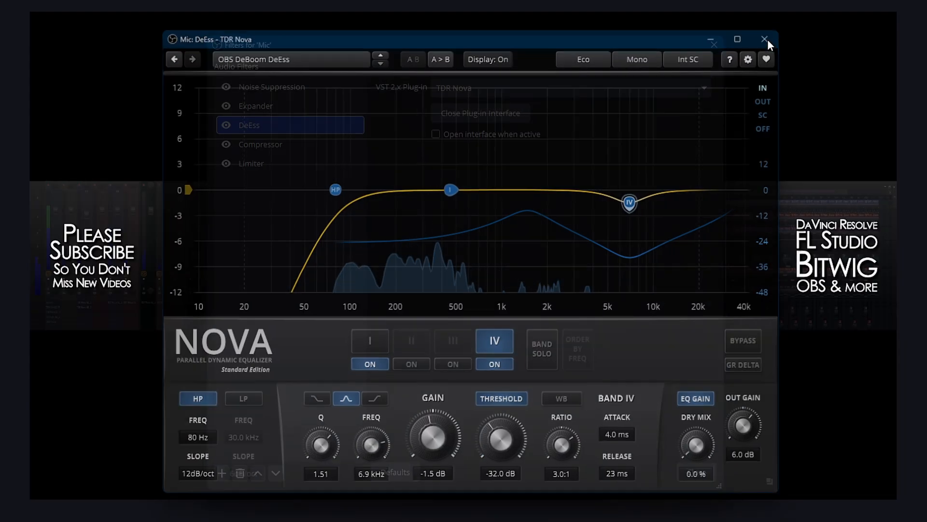
Examine the Compressor's TDR Molotok controls and quality modes, plus the Limiter's threshold and release, and close the Mic filters
click(269, 146)
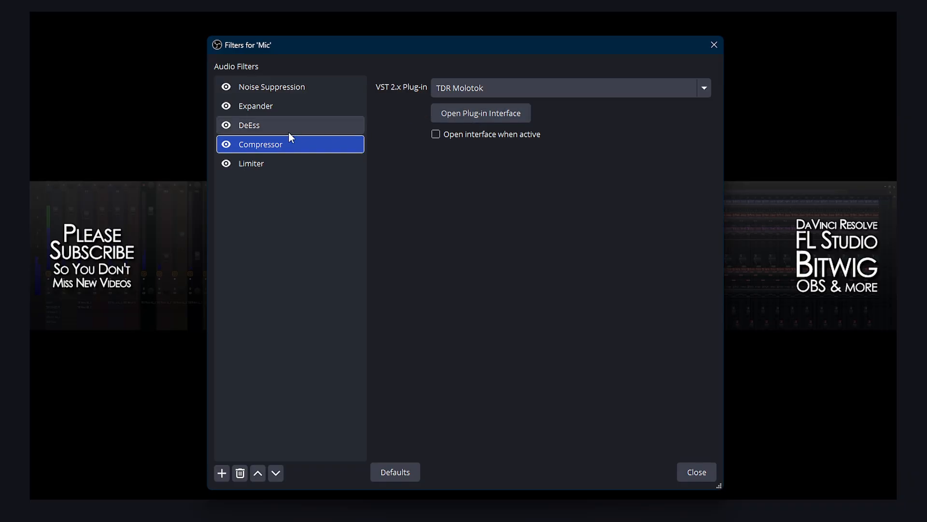
click(460, 116)
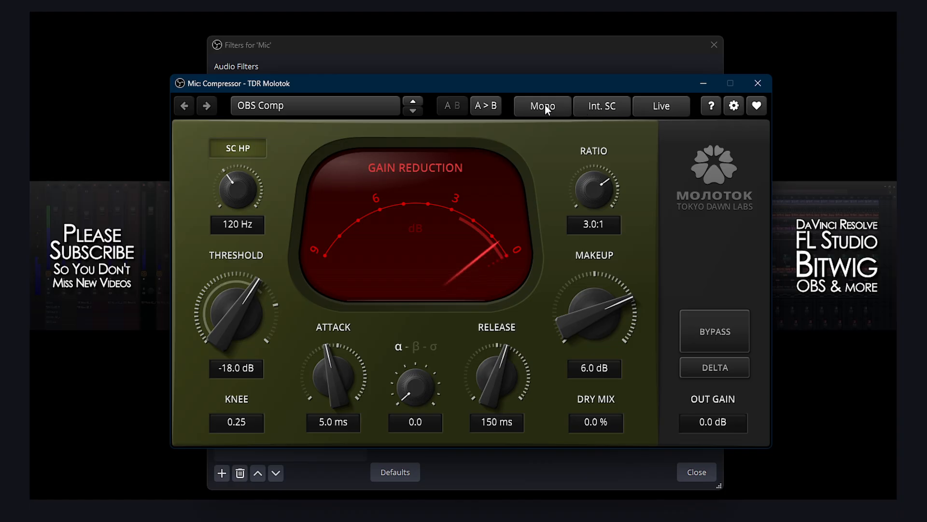
click(658, 108)
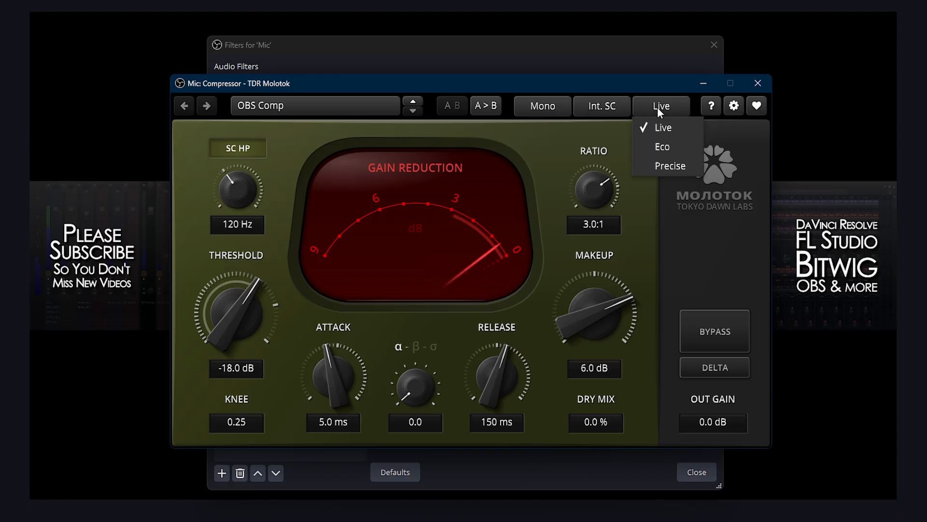
click(658, 107)
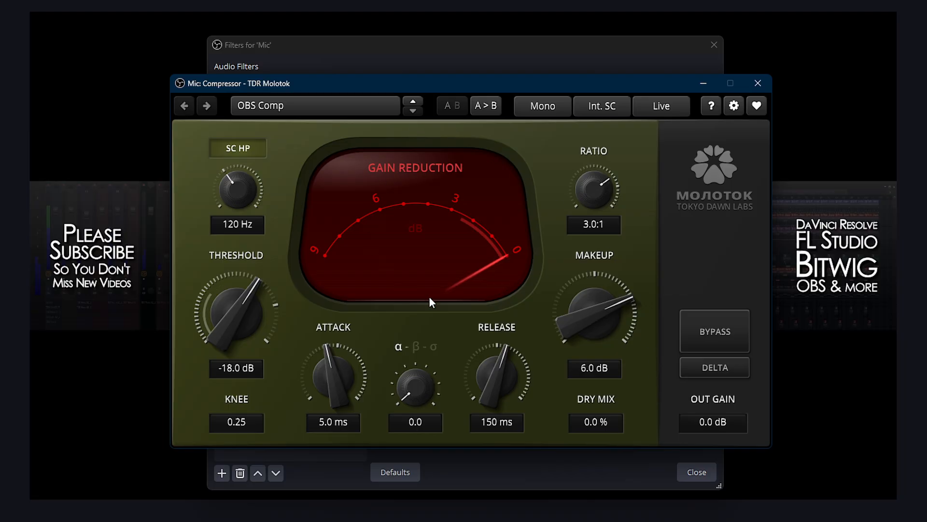
click(757, 84)
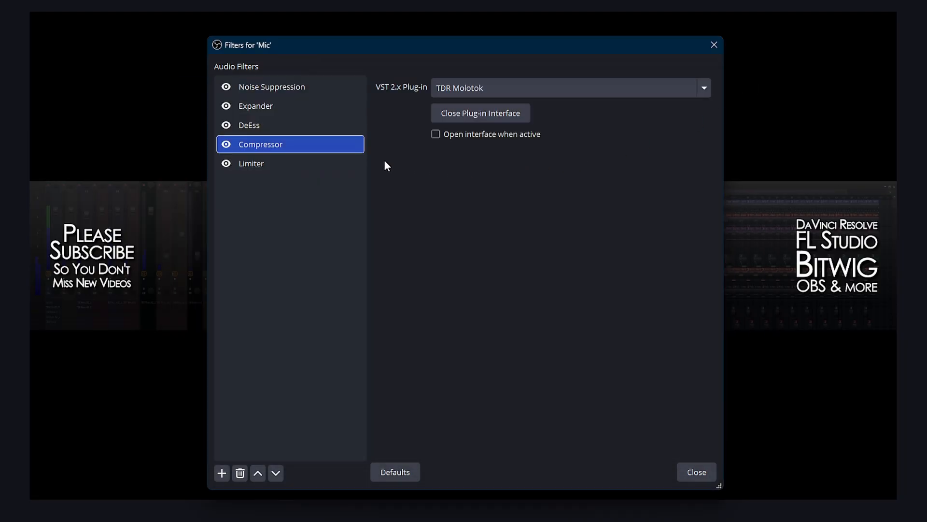
click(256, 164)
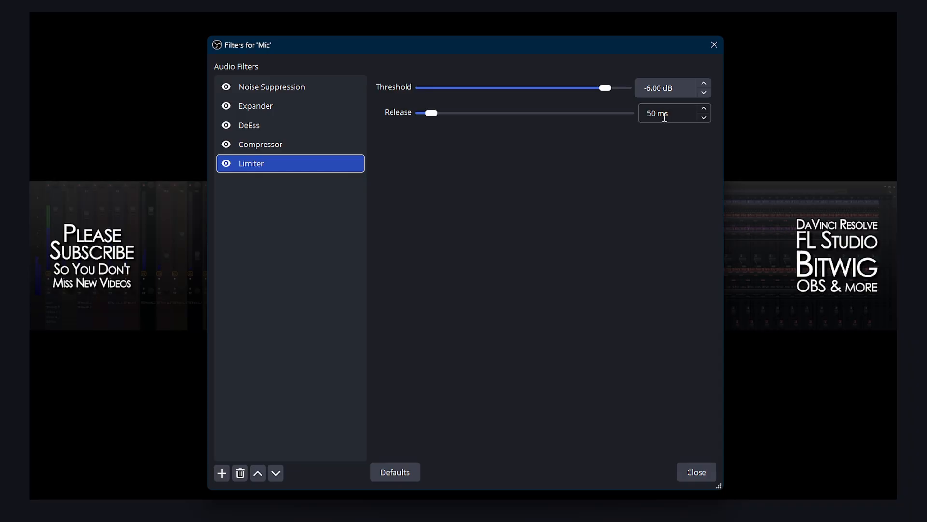
click(704, 476)
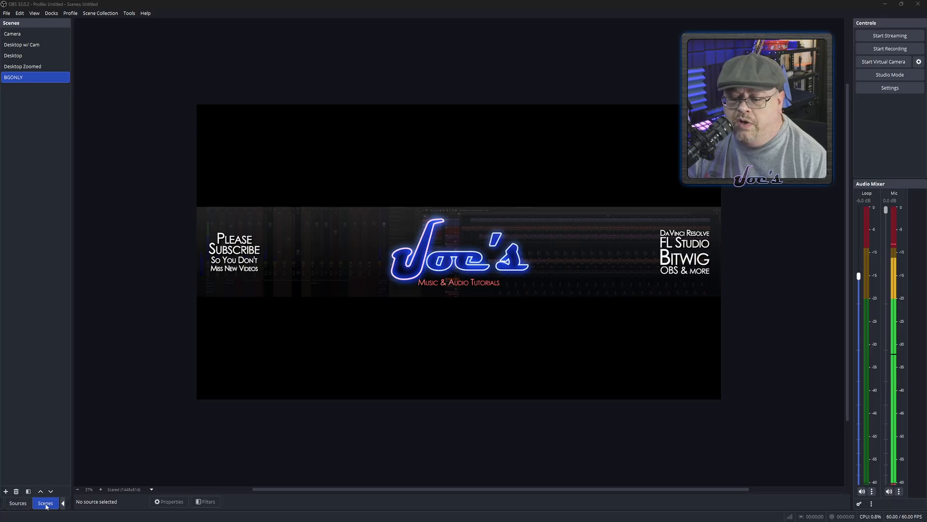
Add a new Display Capture source to the BGONLY scene, keeping the suggested name and making it visible
click(17, 503)
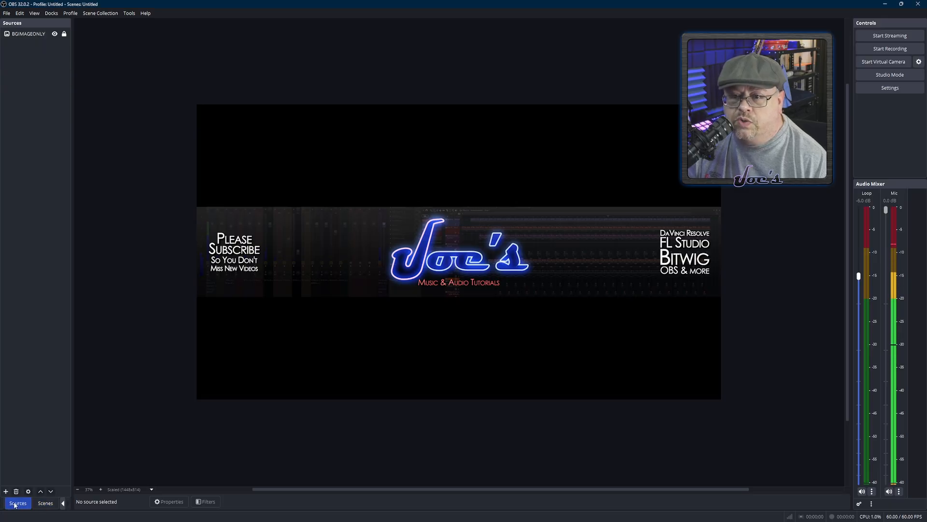
click(45, 503)
click(18, 503)
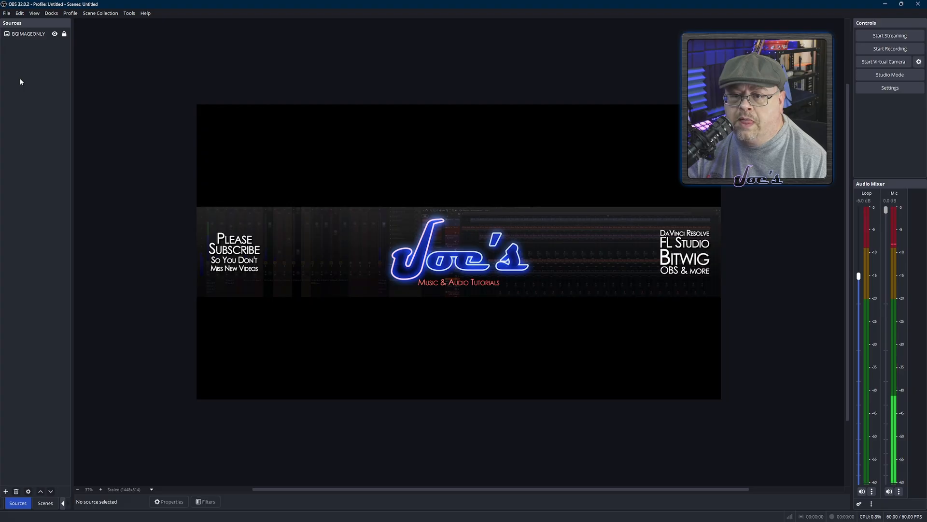
click(7, 491)
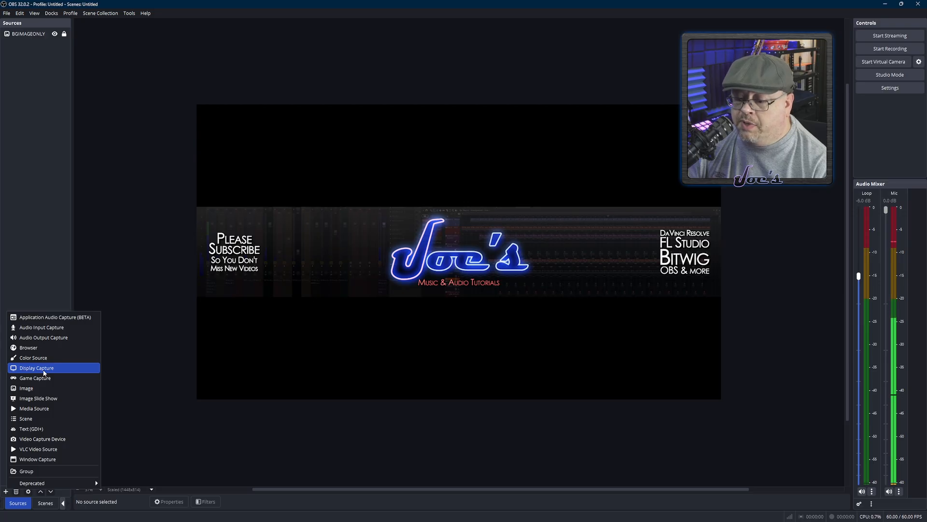
click(44, 368)
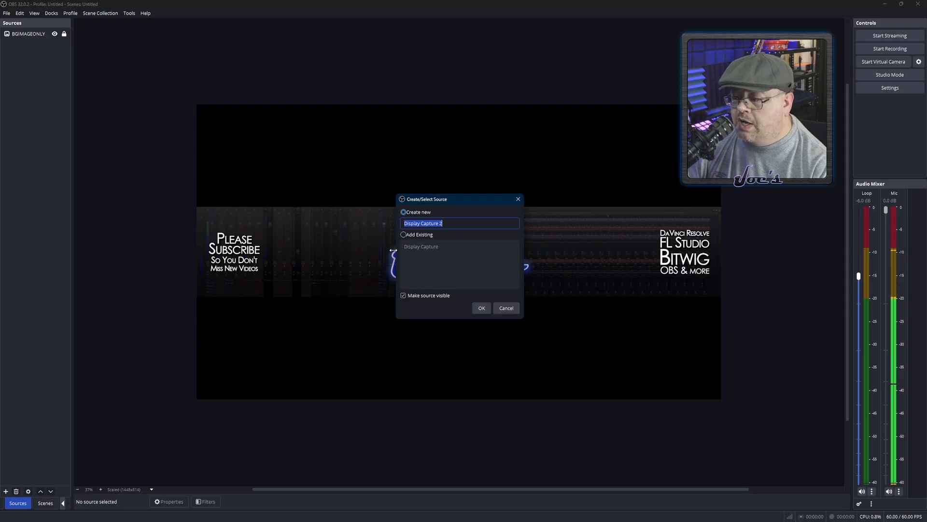
click(480, 308)
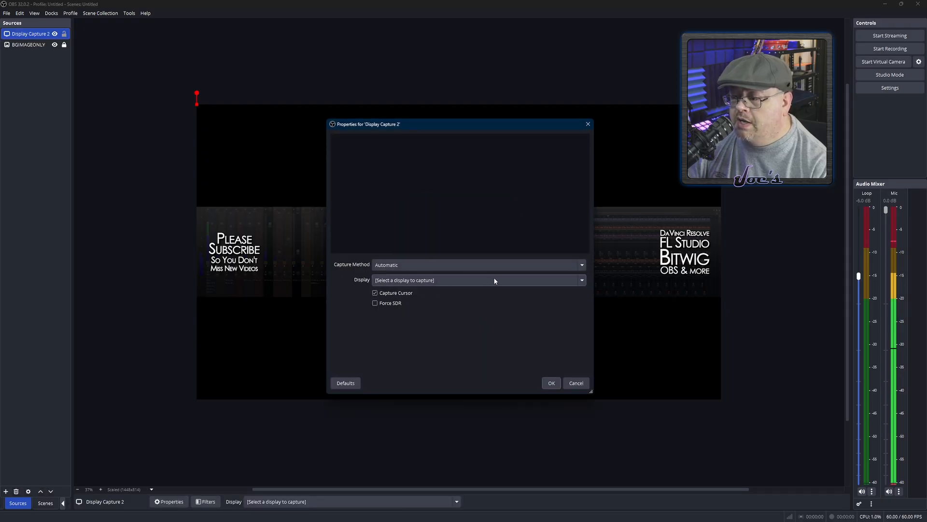
Review the capture method and available displays for the new display capture, and cancel its properties without choosing a display
click(434, 270)
click(435, 277)
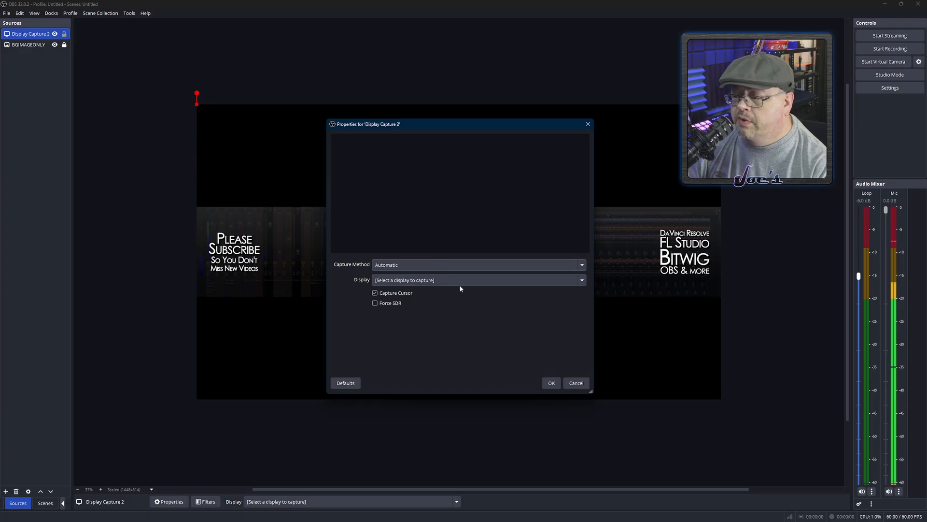
click(442, 281)
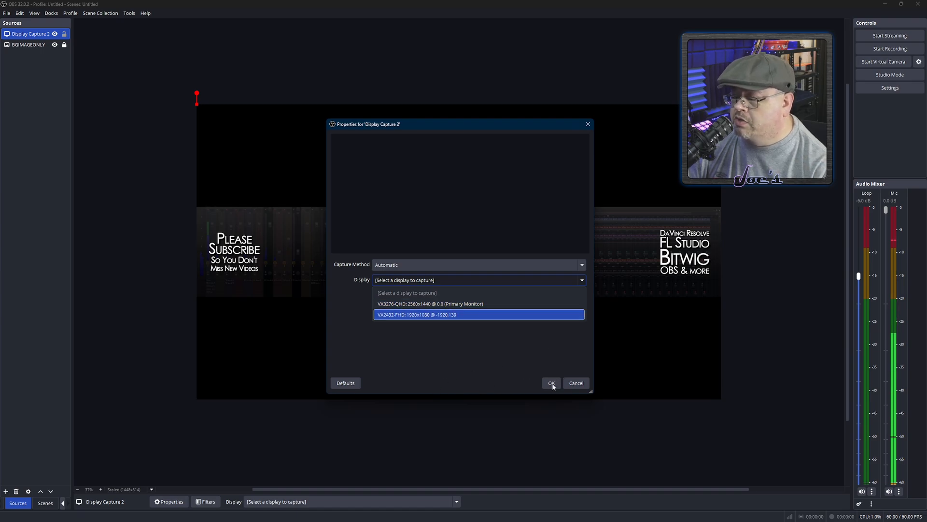
click(577, 383)
click(577, 383)
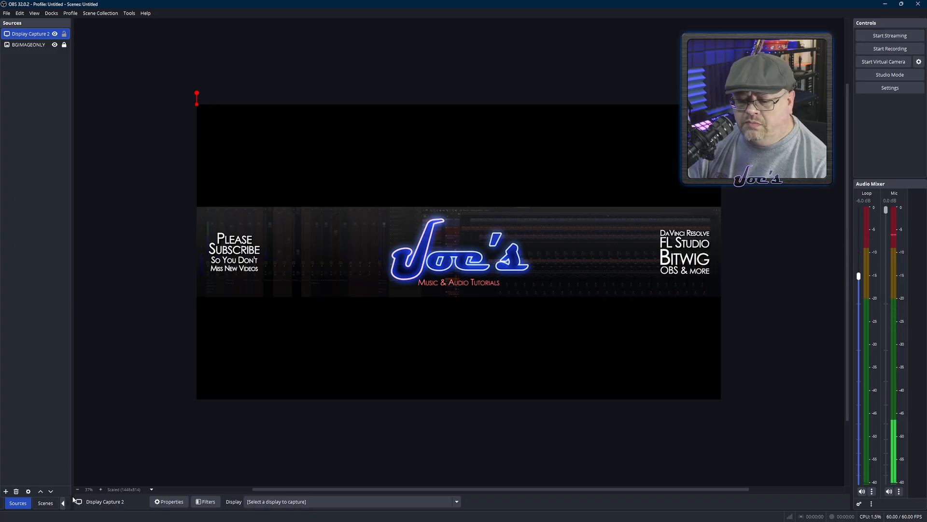
Add a Sharpen effect filter to the BGONLY scene and set its sharpness to 0.04
click(46, 503)
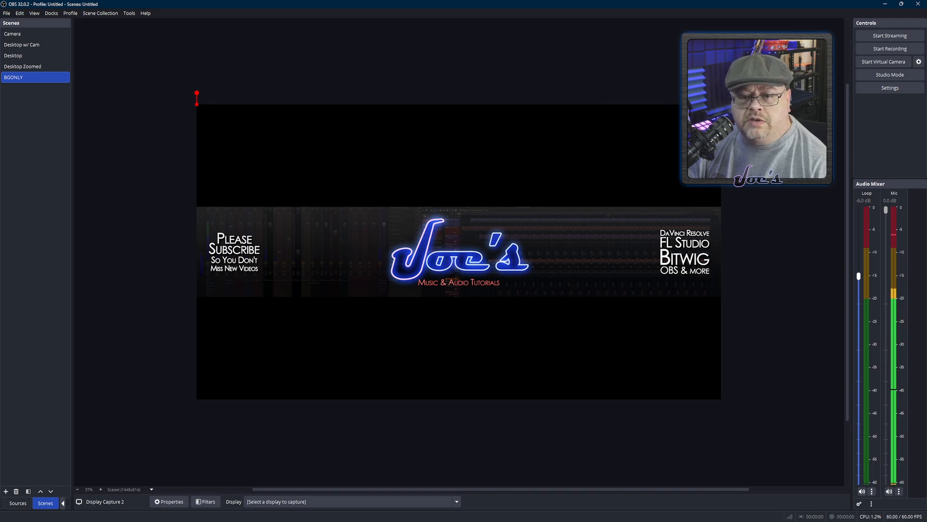
mouse_move(757, 109)
mouse_down()
mouse_move(685, 106)
mouse_move(601, 141)
mouse_move(866, 86)
mouse_move(847, 80)
mouse_move(751, 129)
mouse_move(759, 108)
mouse_up()
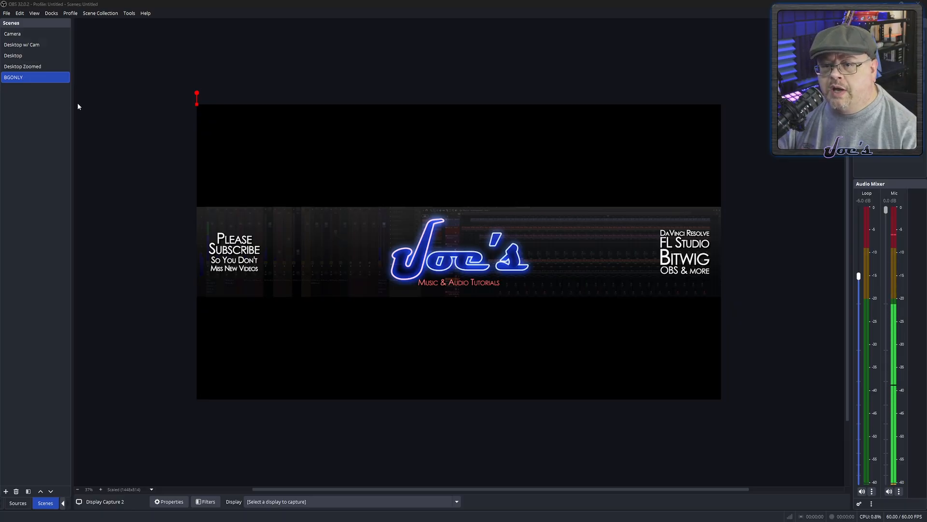
right_click(12, 80)
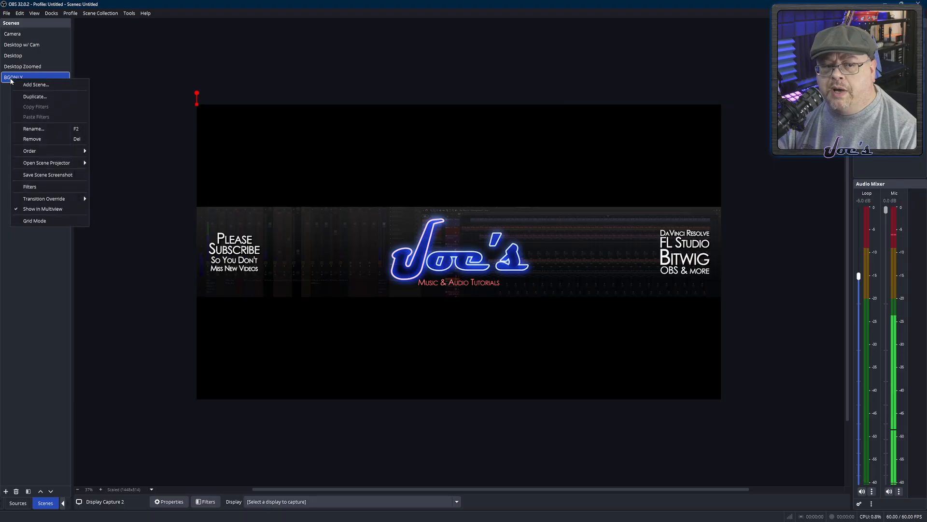
click(43, 188)
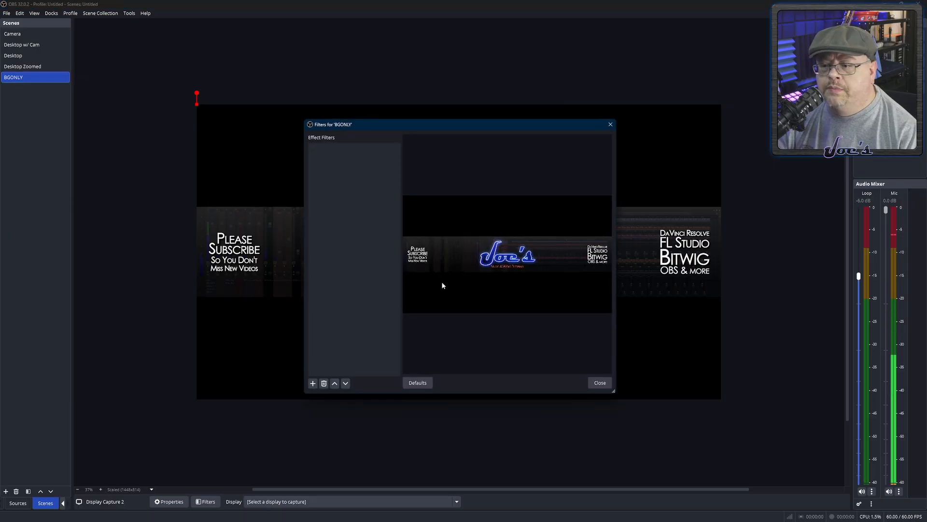
click(313, 383)
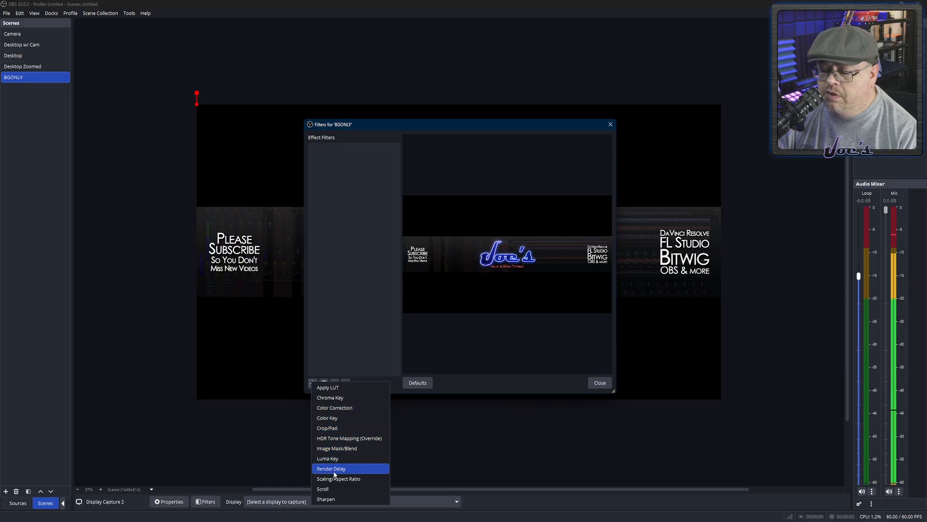
click(334, 498)
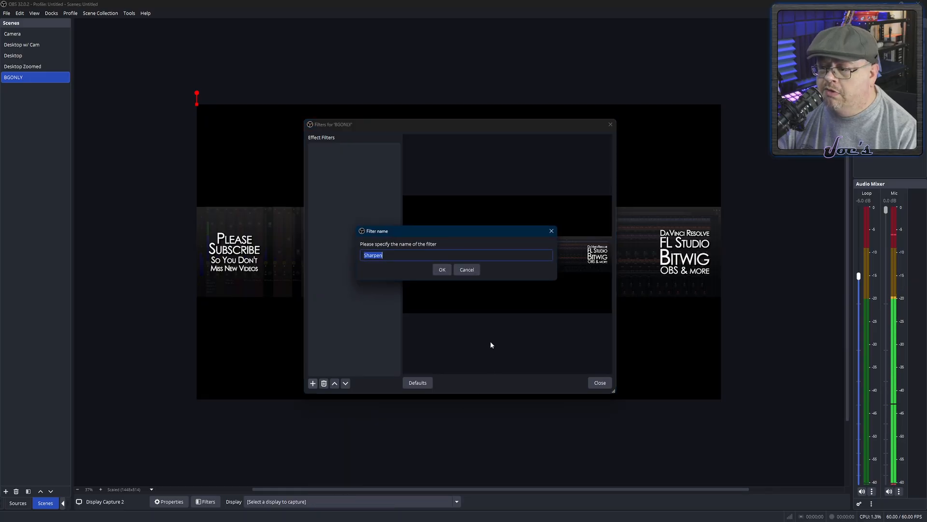
click(442, 269)
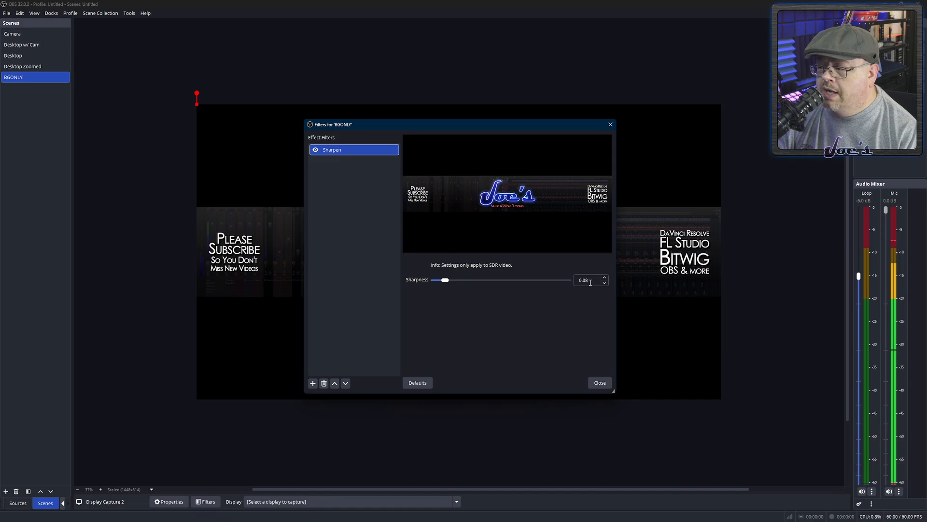
drag(445, 281, 436, 280)
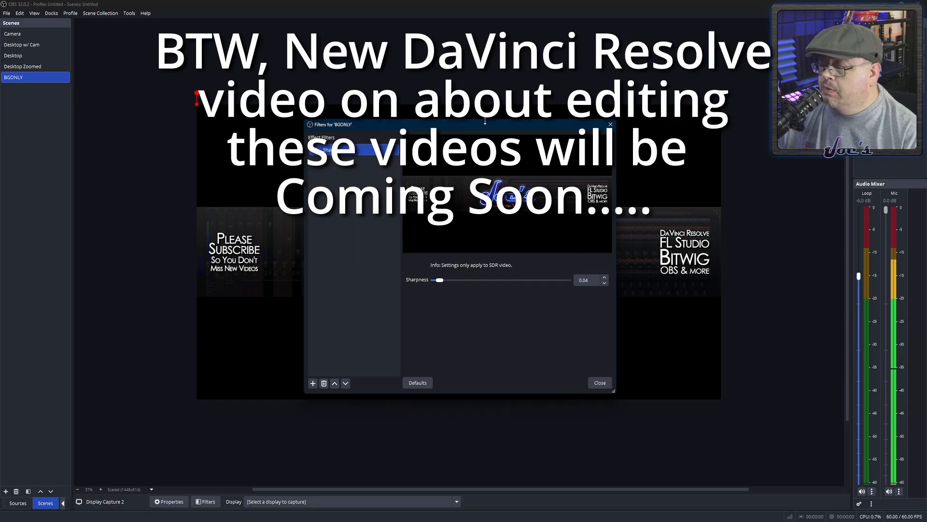
click(595, 382)
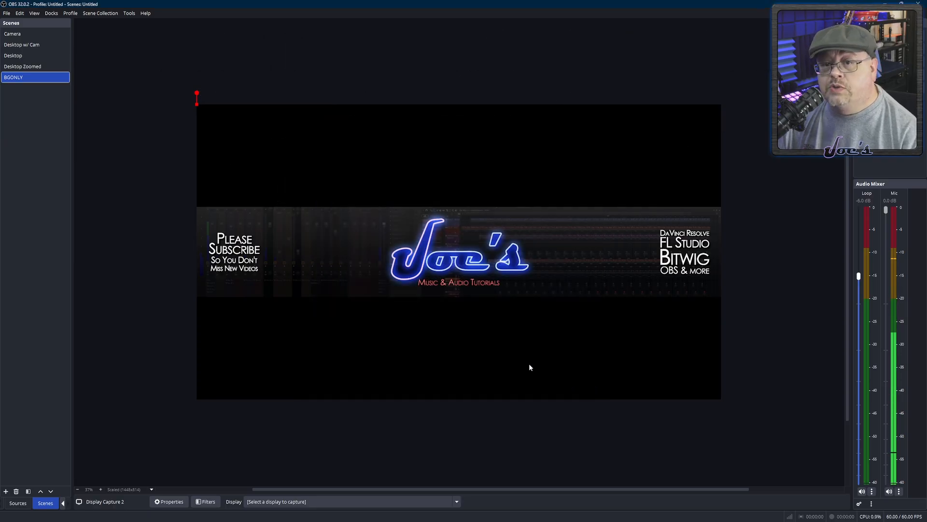